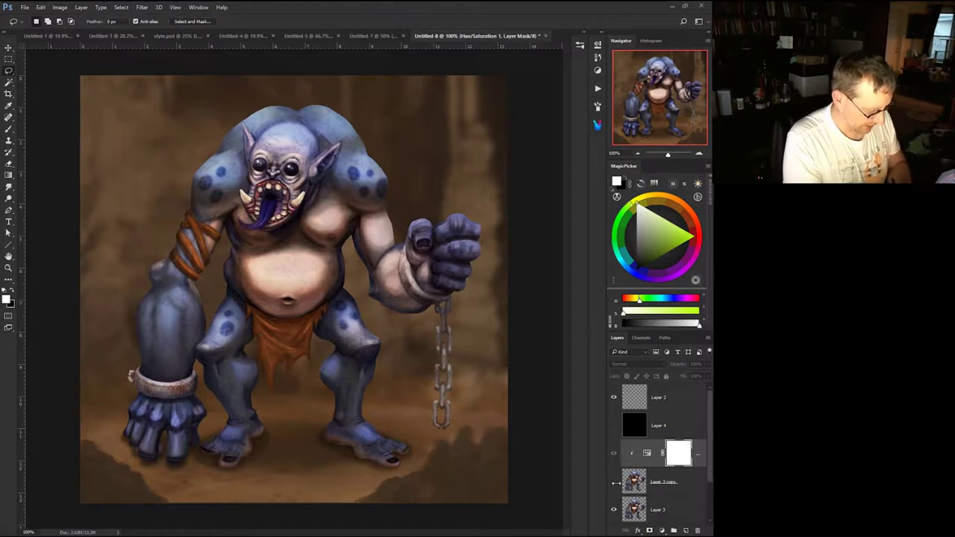
Step: Check the creature's silhouette by showing Layer 3 copy and toggling its clipped Hue/Saturation adjustment, leaving the adjustment hidden
{"action": "left_click", "coordinate": [614, 482]}
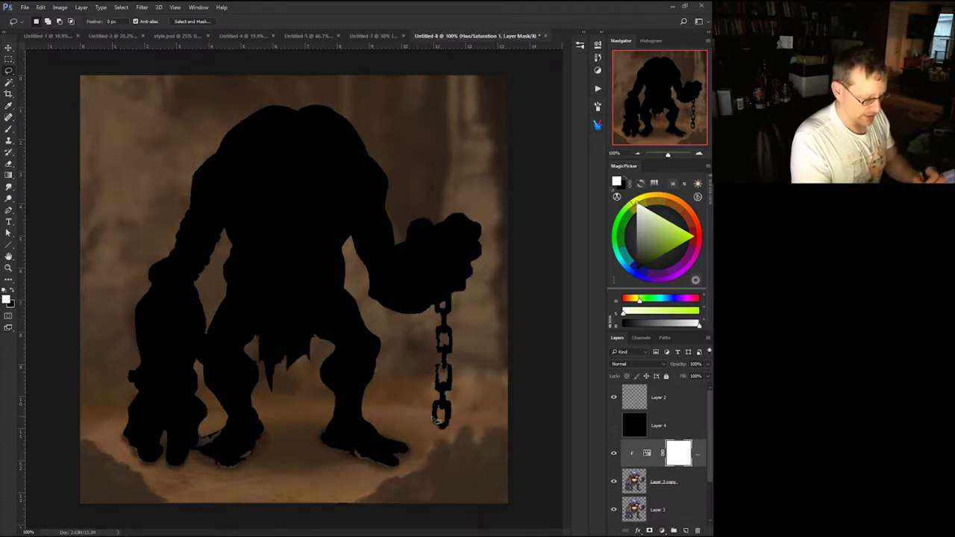
{"action": "left_click", "coordinate": [613, 453]}
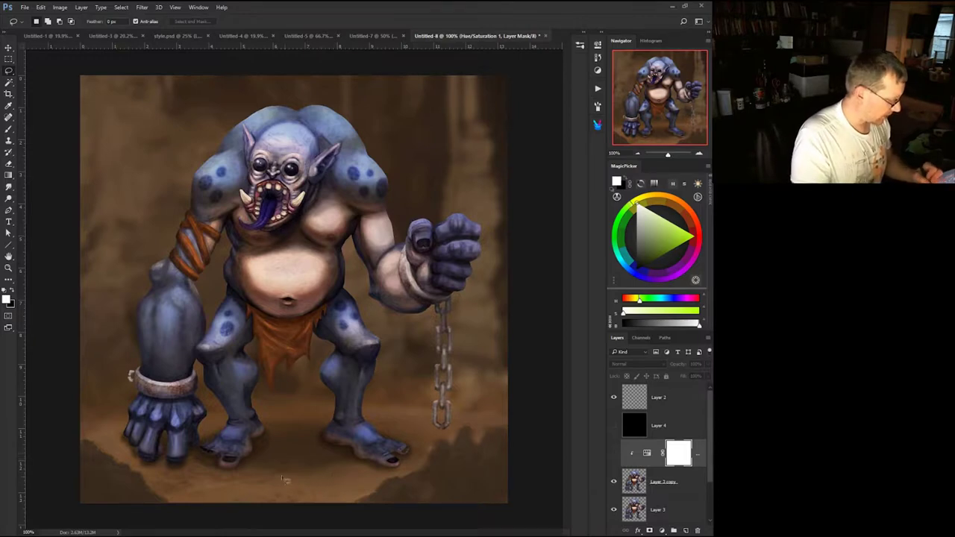
{"action": "left_click", "coordinate": [613, 453]}
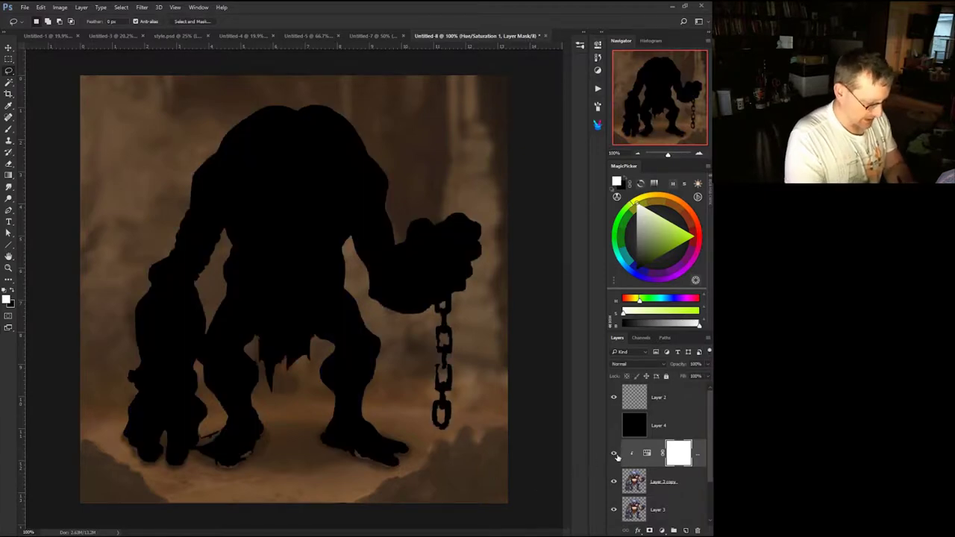
{"action": "left_click", "coordinate": [613, 453]}
Step: Check the painting's values in greyscale by showing the black Color-mode Layer 4, then hide that layer again
{"action": "left_click", "coordinate": [613, 426]}
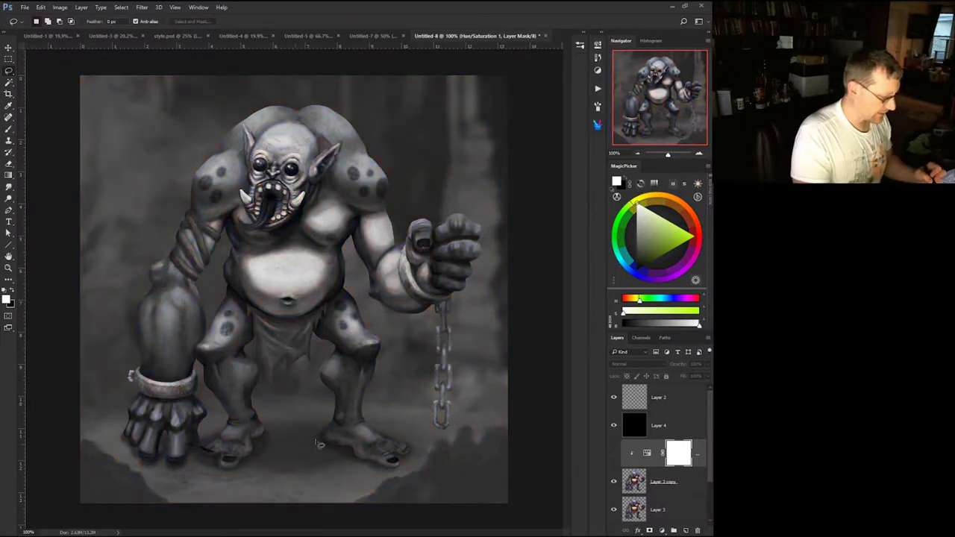
{"action": "left_click", "coordinate": [635, 428]}
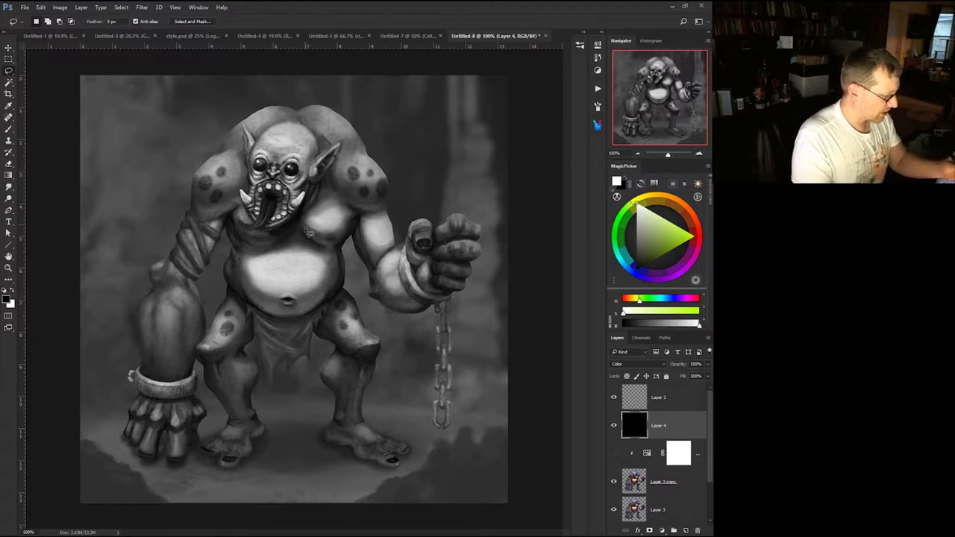
{"action": "left_click", "coordinate": [615, 426]}
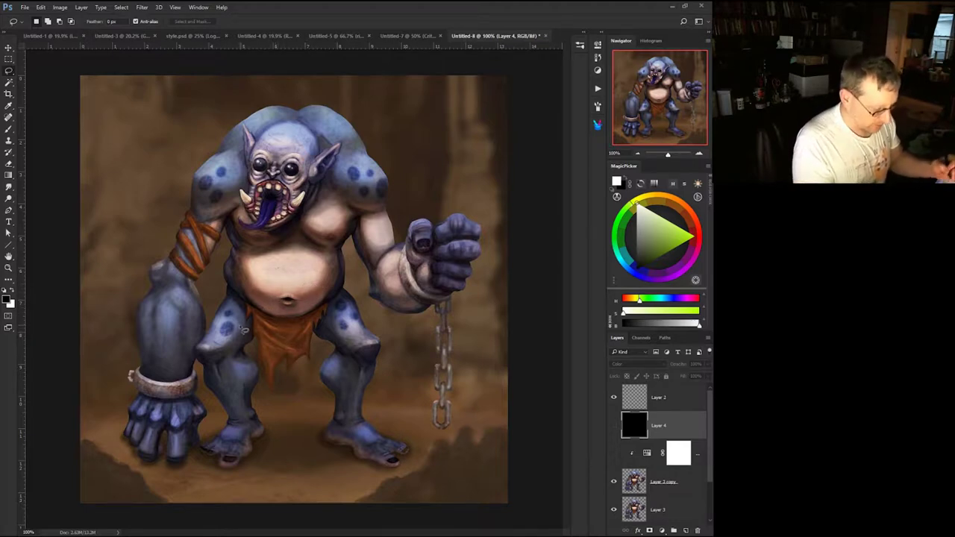
Step: On Layer 2, draw thin bright red anatomy guide lines over the creature's shoulders, upper arms and chest
{"action": "left_click", "coordinate": [633, 400]}
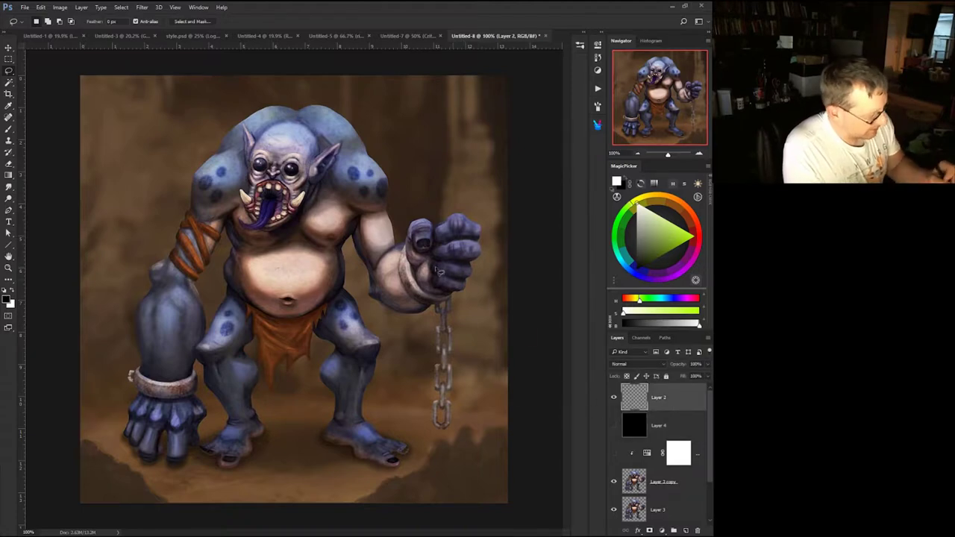
{"action": "left_click", "coordinate": [433, 270]}
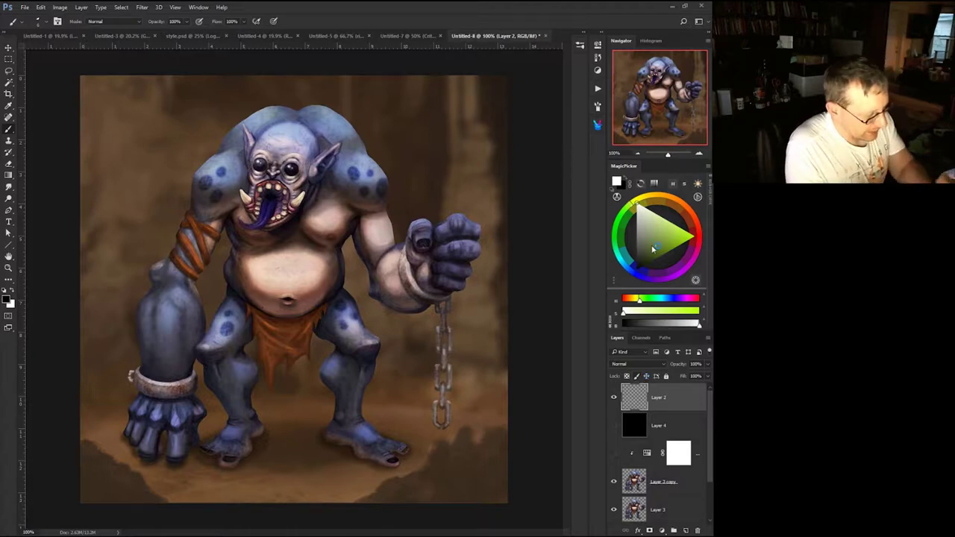
{"action": "left_click_drag", "start_coordinate": [679, 241], "coordinate": [695, 239]}
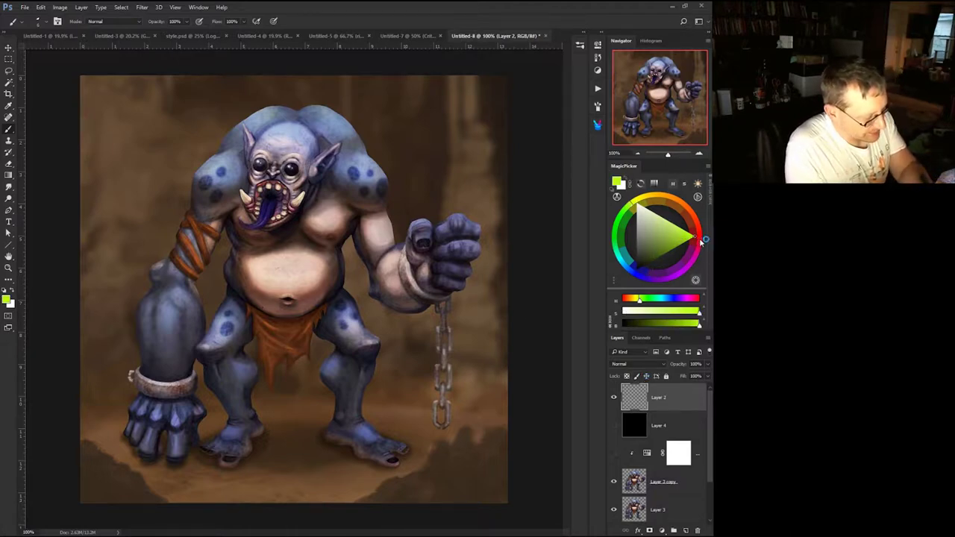
{"action": "left_click", "coordinate": [699, 238]}
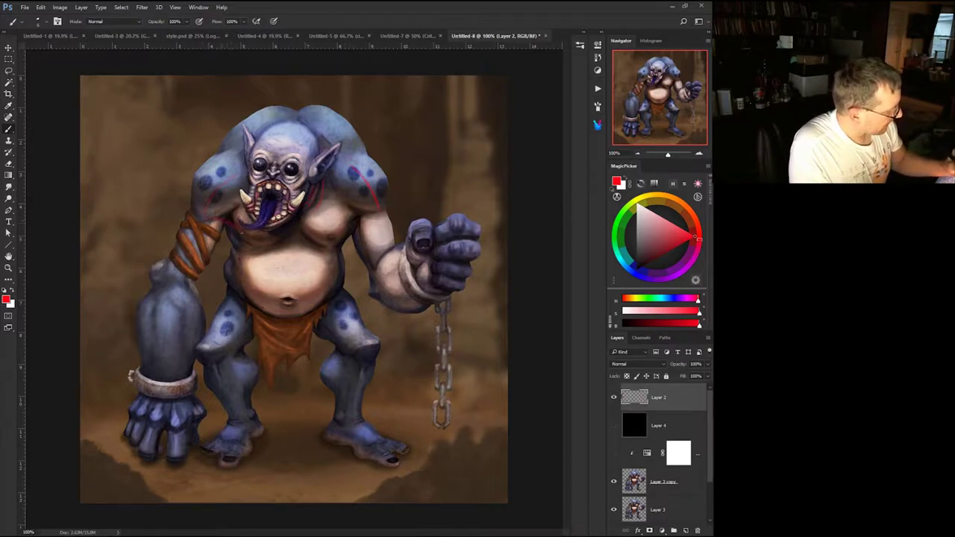
{"action": "left_click", "coordinate": [213, 196]}
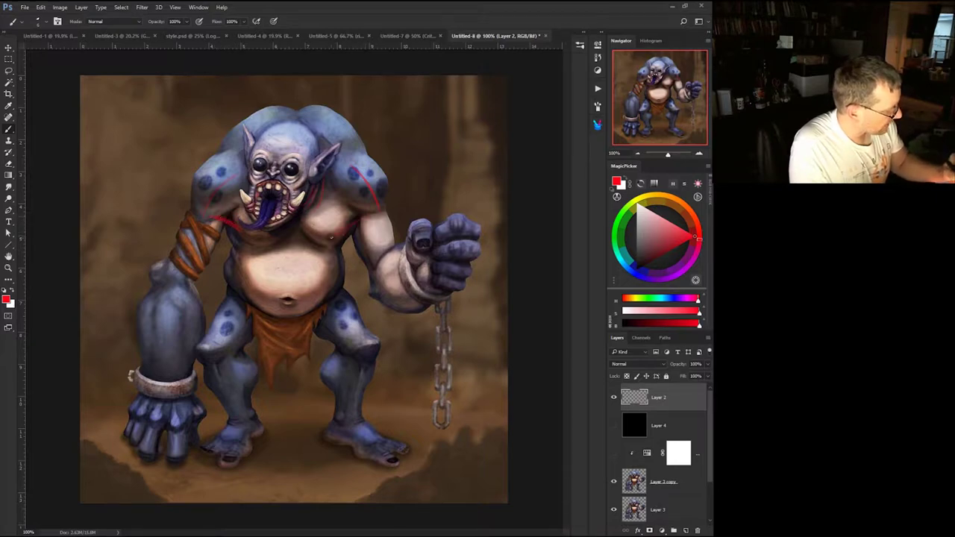
{"action": "left_click_drag", "start_coordinate": [317, 243], "coordinate": [343, 239]}
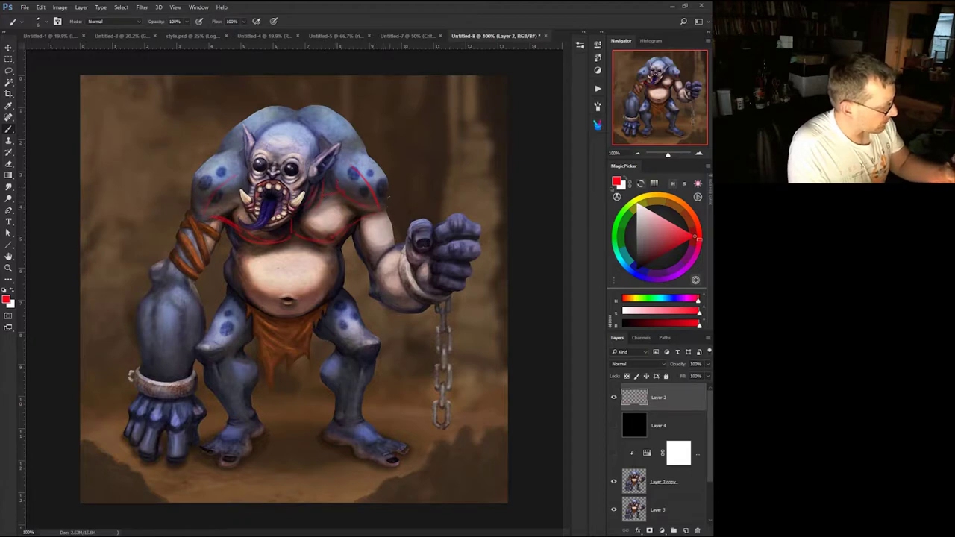
{"action": "left_click_drag", "start_coordinate": [359, 187], "coordinate": [387, 198]}
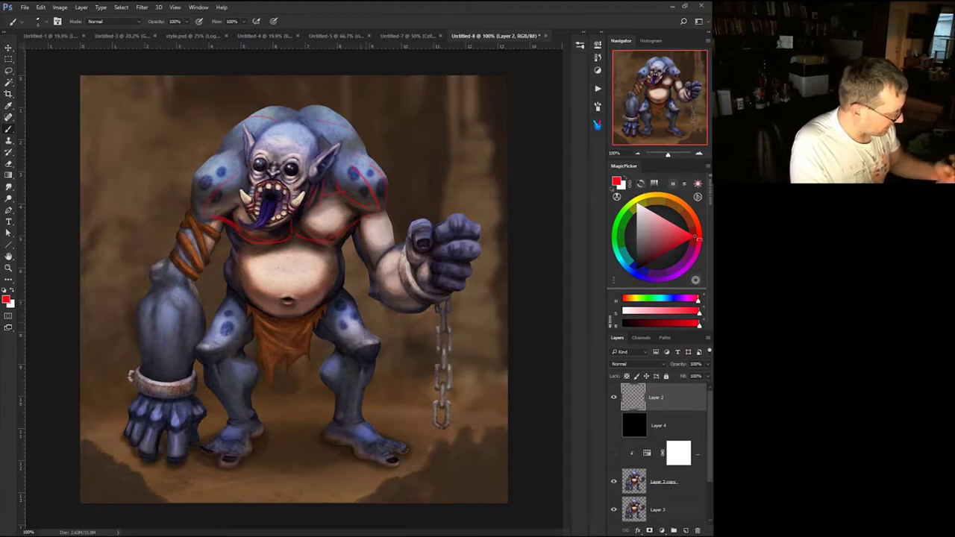
Step: Draw red anatomy guide lines over the creature's thighs, knees and lower legs, and hide Layer 2
{"action": "left_click_drag", "start_coordinate": [373, 358], "coordinate": [347, 363]}
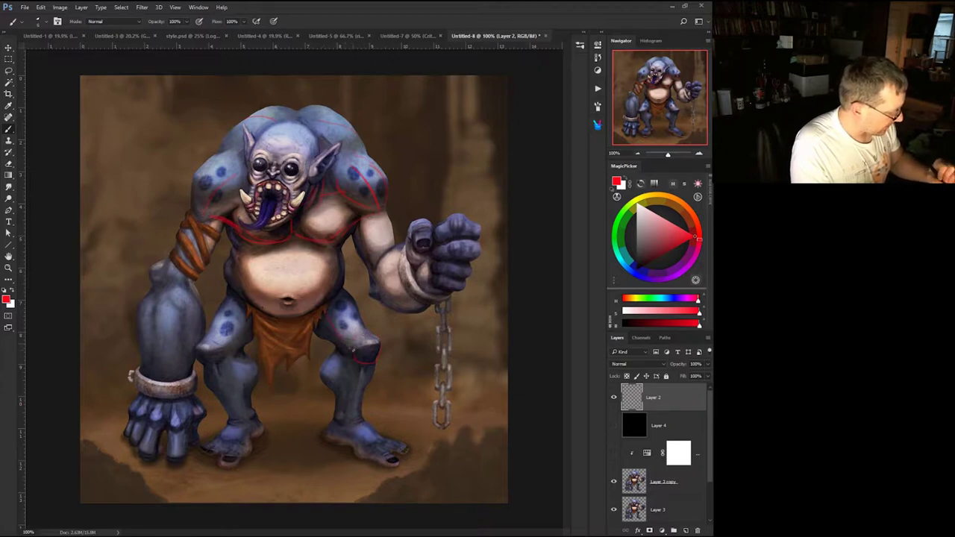
{"action": "left_click_drag", "start_coordinate": [357, 333], "coordinate": [328, 299]}
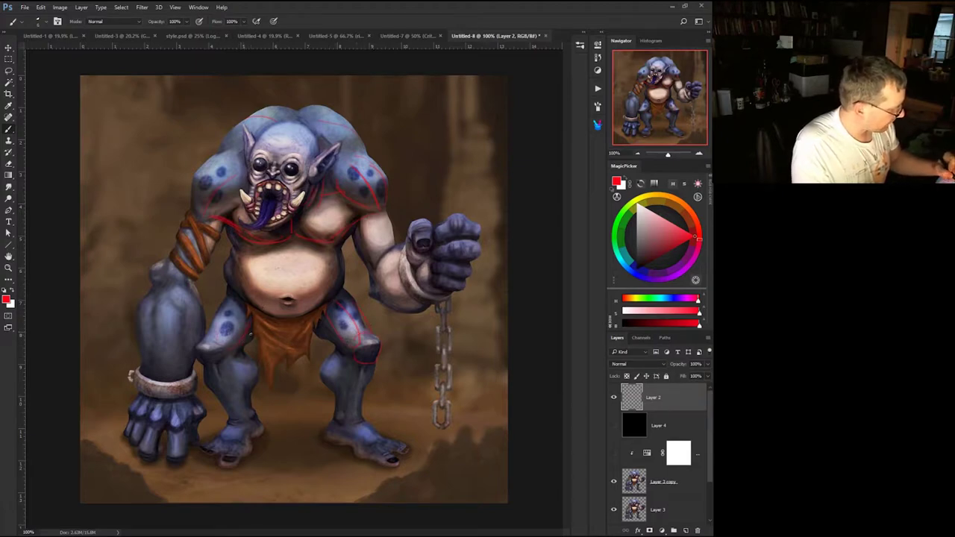
{"action": "left_click_drag", "start_coordinate": [230, 381], "coordinate": [245, 398]}
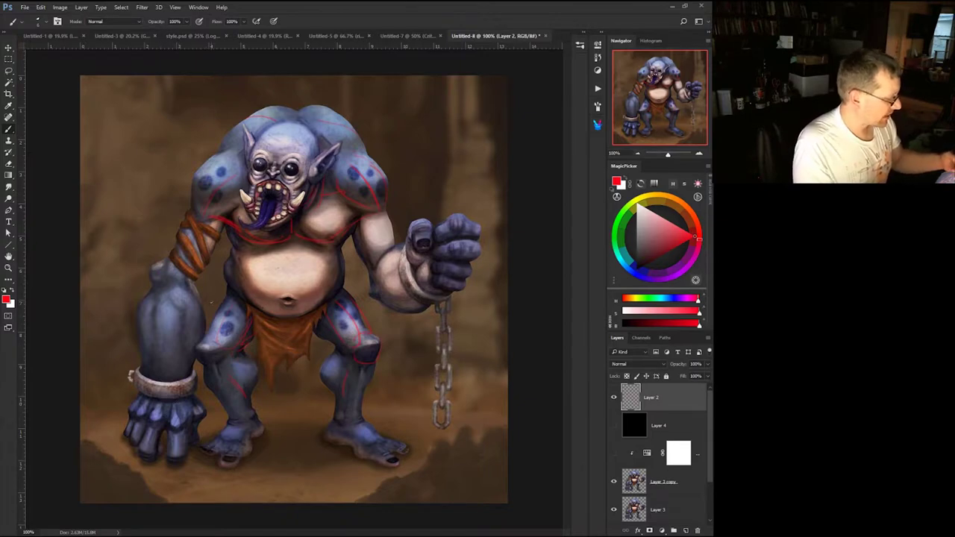
{"action": "left_click", "coordinate": [615, 397]}
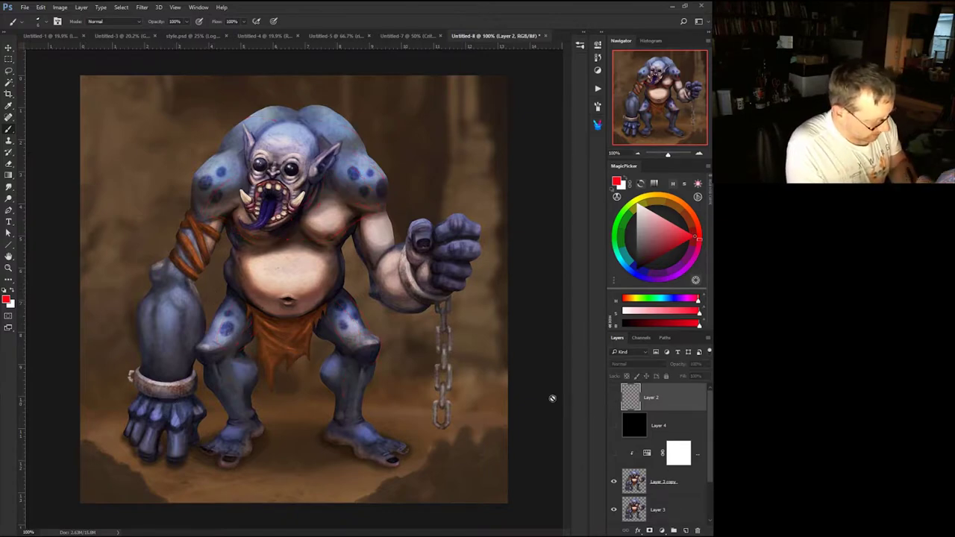
Step: Create a new Normal-mode layer at 100% opacity above Layer 2, named Layer 5
{"action": "middle_click", "coordinate": [347, 328]}
{"action": "left_click", "coordinate": [333, 292]}
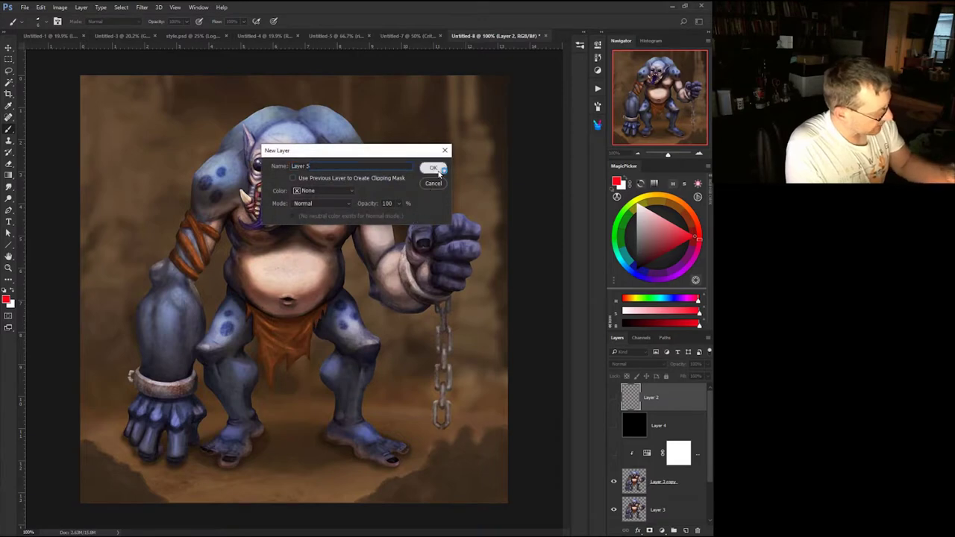
{"action": "key", "text": "Return"}
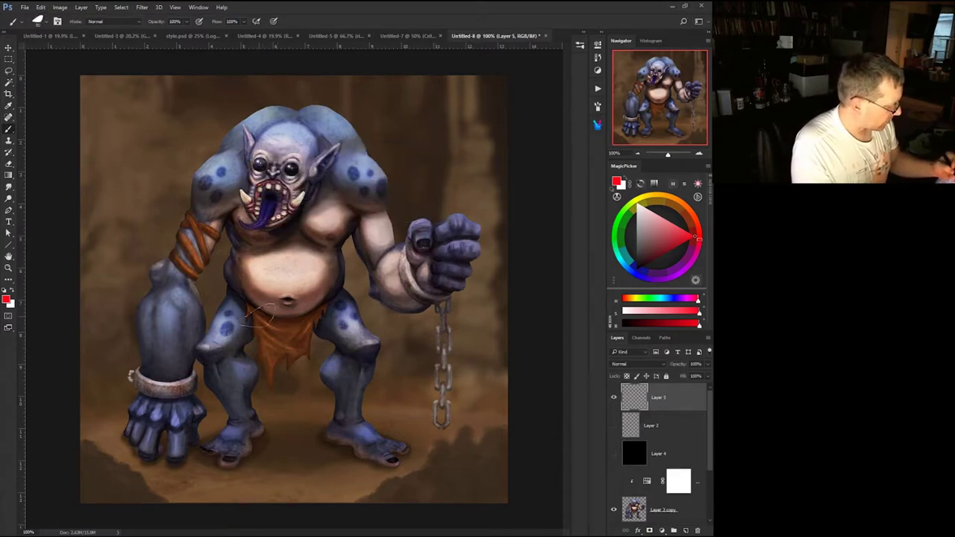
Step: Shade the belly's upper part and the area under the chest with a reddish brown sampled from the figure
{"action": "left_click", "coordinate": [261, 316], "text": "alt"}
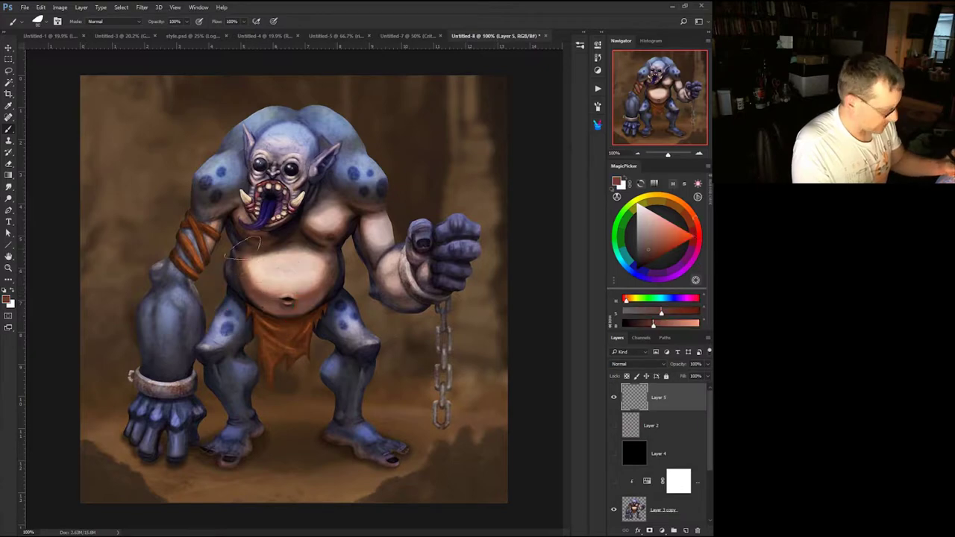
{"action": "mouse_move", "coordinate": [254, 255]}
{"action": "left_mouse_down"}
{"action": "mouse_move", "coordinate": [273, 273]}
{"action": "mouse_move", "coordinate": [295, 269]}
{"action": "mouse_move", "coordinate": [308, 246]}
{"action": "mouse_move", "coordinate": [336, 309]}
{"action": "mouse_move", "coordinate": [237, 280]}
{"action": "mouse_move", "coordinate": [312, 266]}
{"action": "left_mouse_up"}
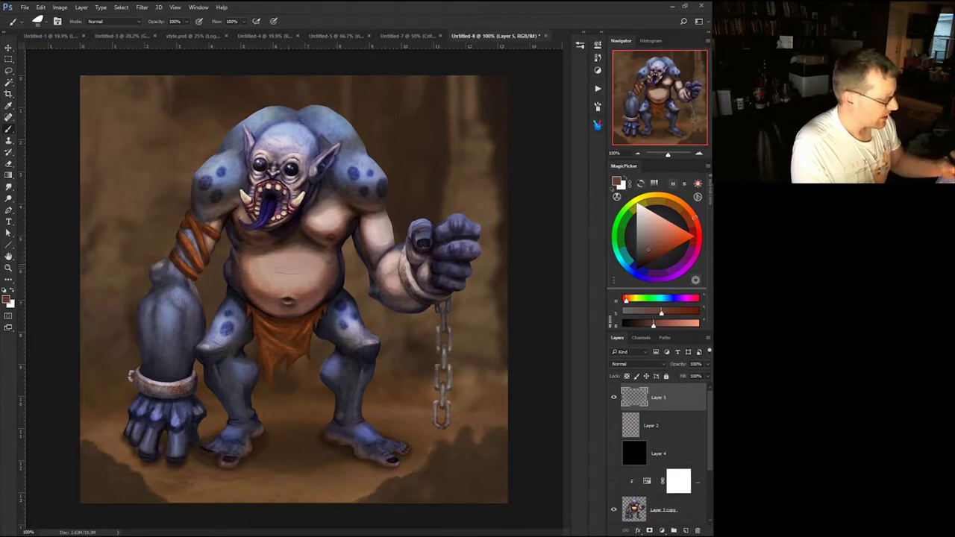
{"action": "mouse_move", "coordinate": [298, 258]}
{"action": "left_mouse_down"}
{"action": "mouse_move", "coordinate": [247, 265]}
{"action": "mouse_move", "coordinate": [261, 265]}
{"action": "left_mouse_up"}
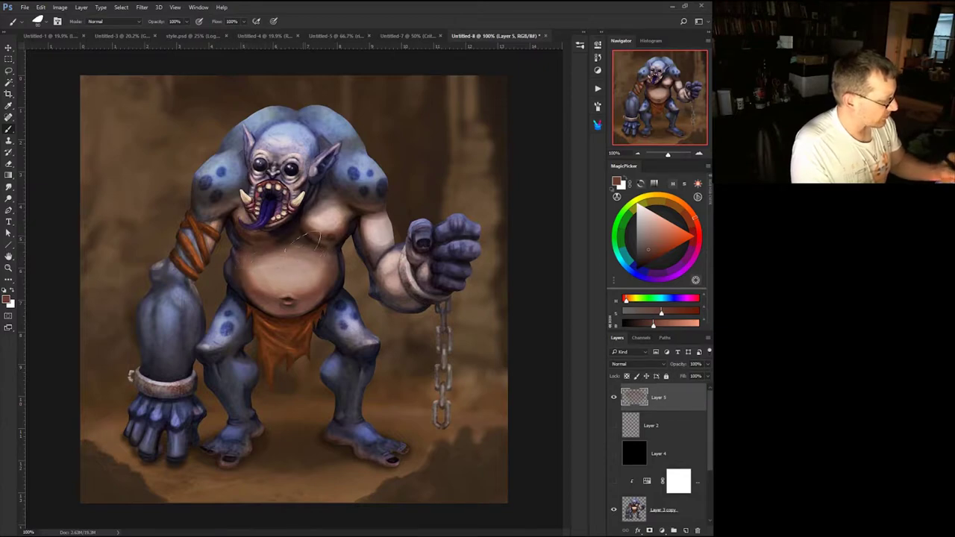
{"action": "mouse_move", "coordinate": [310, 241]}
{"action": "left_mouse_down"}
{"action": "mouse_move", "coordinate": [303, 251]}
{"action": "mouse_move", "coordinate": [350, 267]}
{"action": "left_mouse_up"}
Step: Darken the thighs and knees on both legs with a darker brown sampled from under the chest
{"action": "left_click", "coordinate": [303, 252], "text": "alt"}
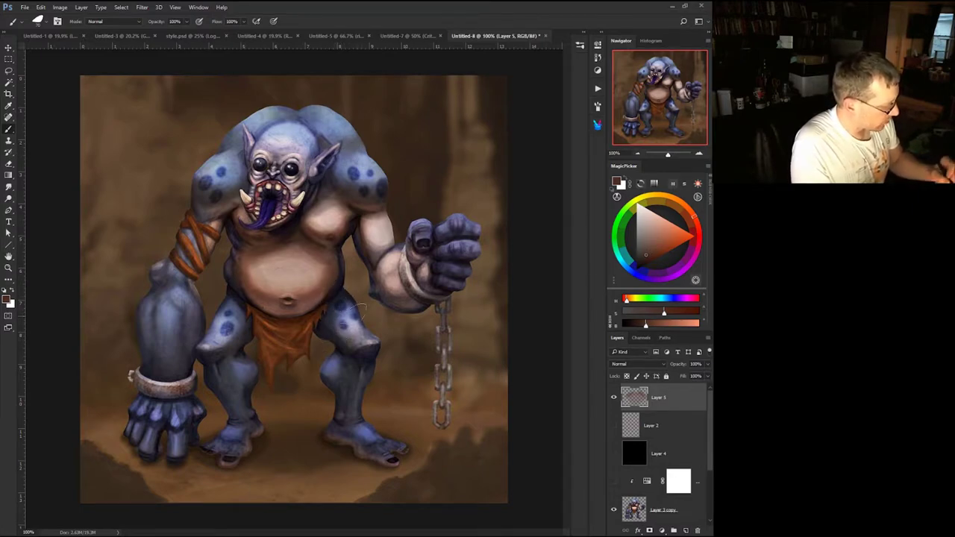
{"action": "left_click_drag", "start_coordinate": [353, 330], "coordinate": [365, 347]}
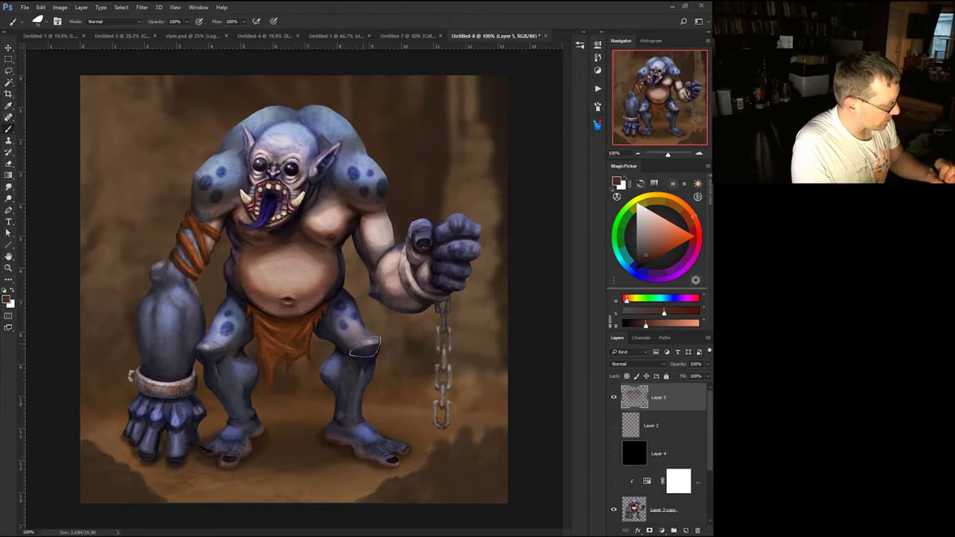
{"action": "left_click_drag", "start_coordinate": [223, 314], "coordinate": [206, 351]}
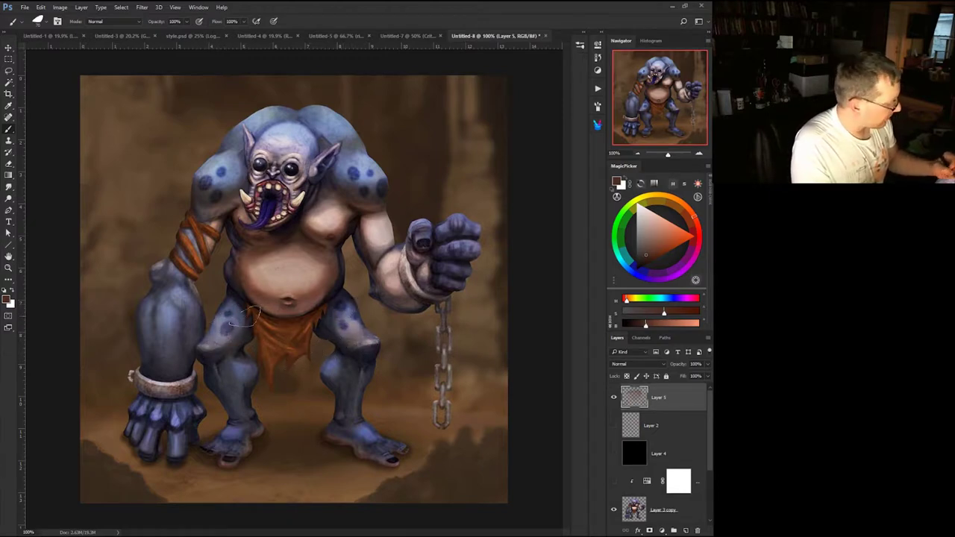
Step: Paint muscle and tendon forms on the large forearm and the foot beside it using sampled dark and light blues
{"action": "left_click", "coordinate": [241, 299], "text": "alt"}
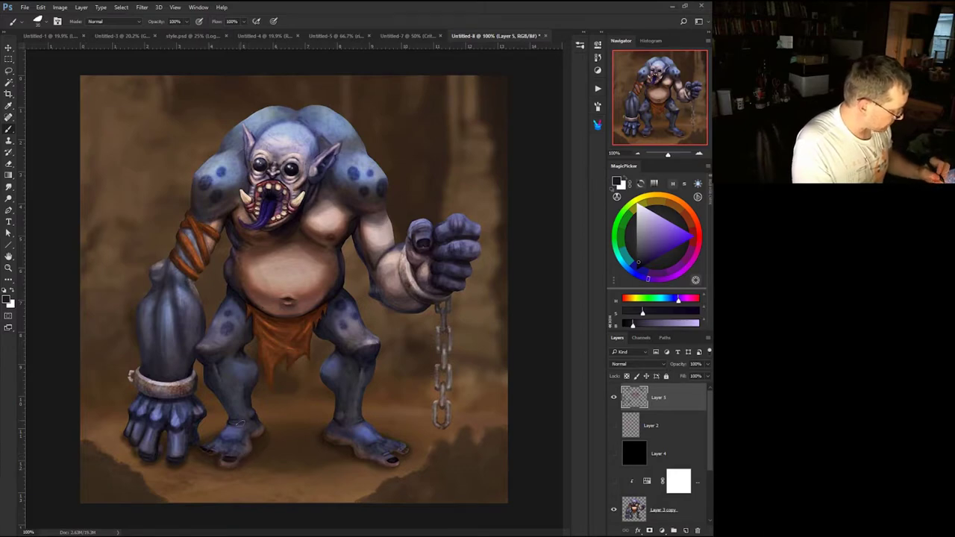
{"action": "left_click_drag", "start_coordinate": [233, 431], "coordinate": [227, 443]}
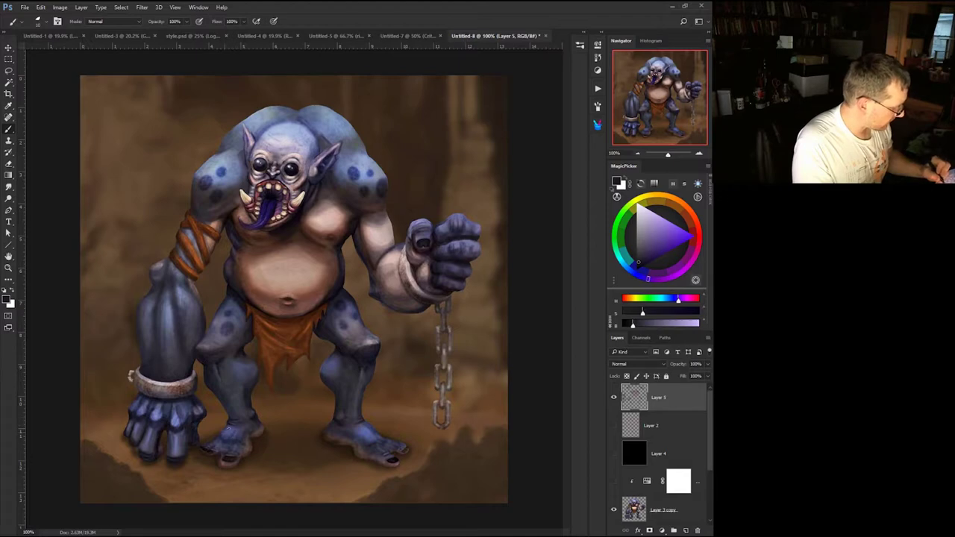
{"action": "left_click", "coordinate": [179, 418], "text": "alt"}
{"action": "left_click_drag", "start_coordinate": [242, 425], "coordinate": [228, 448]}
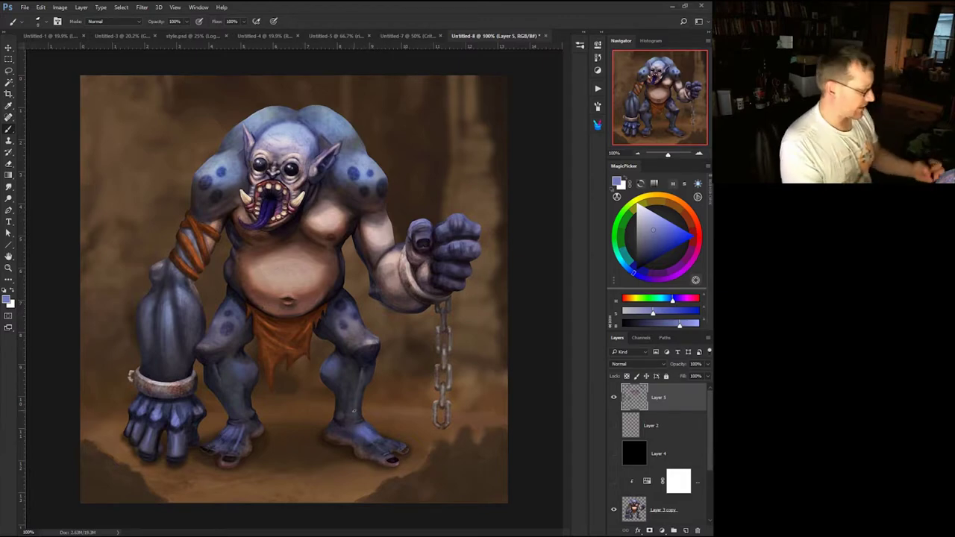
Step: Lighten the crown of the head with blues sampled from the skin, and compare the painting with Layer 5 hidden and shown
{"action": "left_click", "coordinate": [357, 457], "text": "alt"}
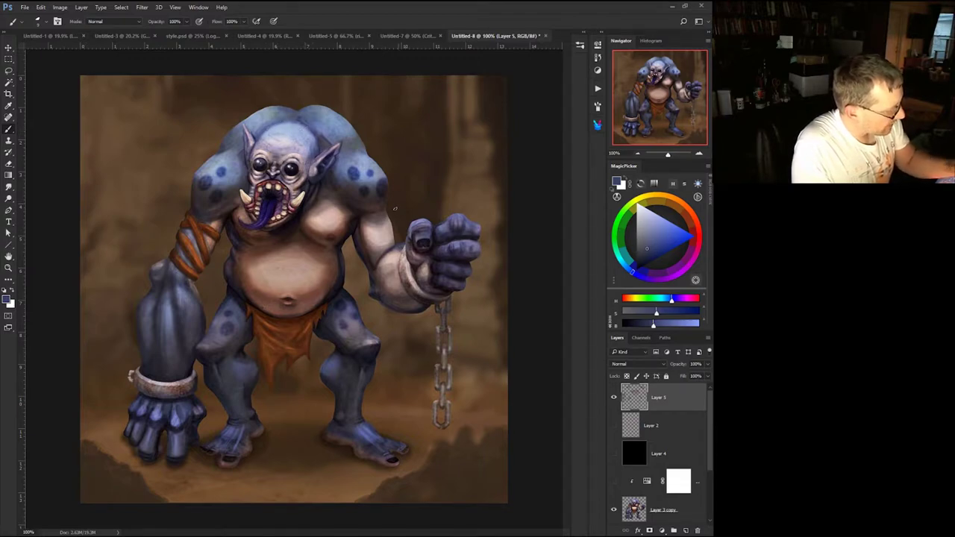
{"action": "left_click", "coordinate": [315, 131], "text": "alt"}
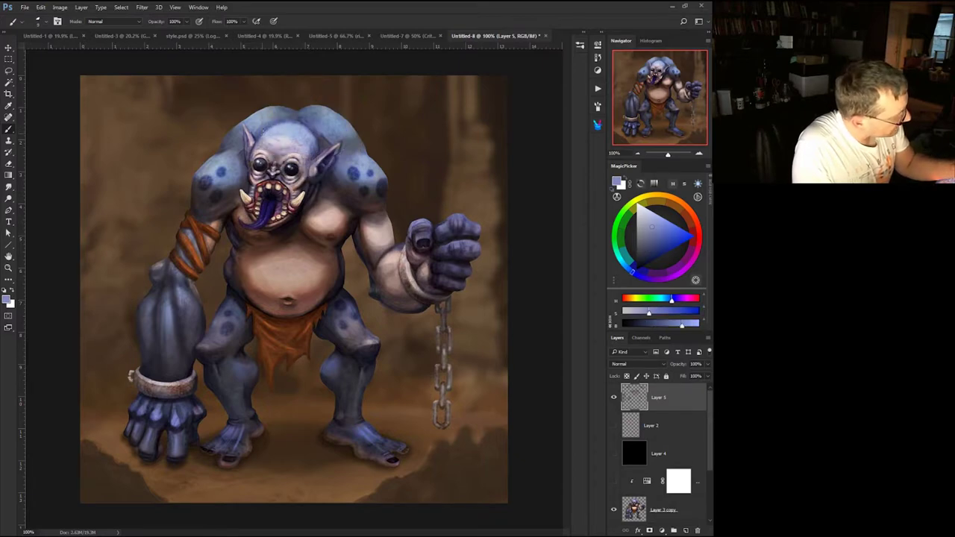
{"action": "left_click", "coordinate": [282, 120], "text": "alt"}
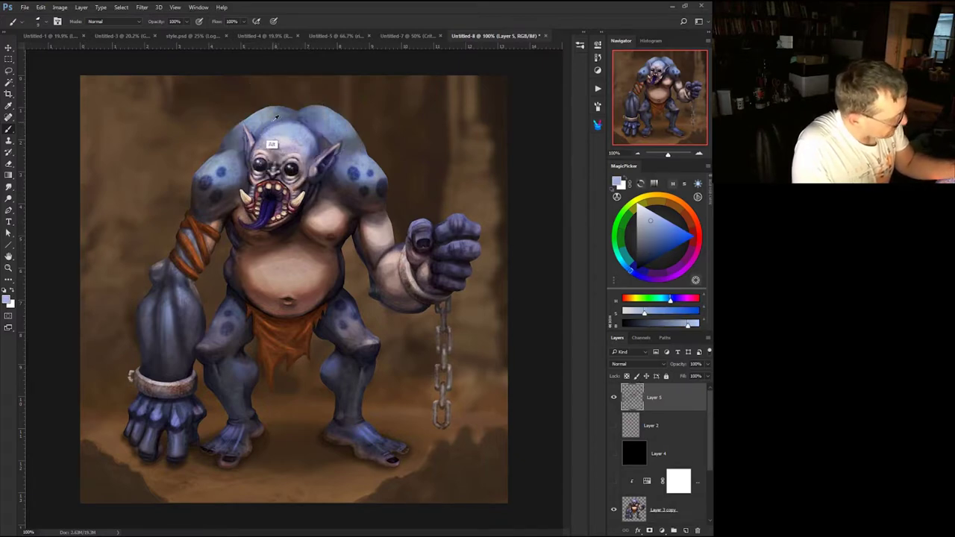
{"action": "left_click", "coordinate": [283, 120], "text": "alt"}
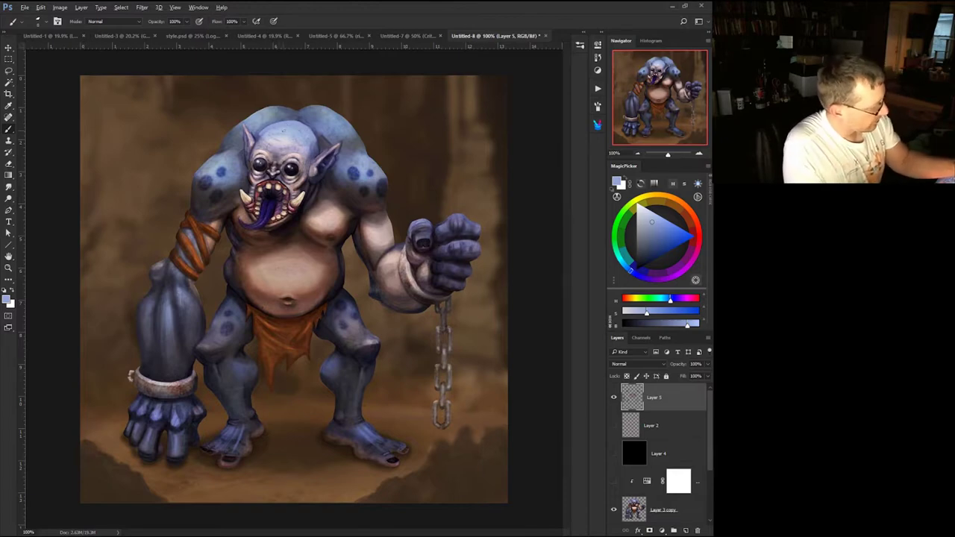
{"action": "left_click", "coordinate": [288, 132], "text": "alt"}
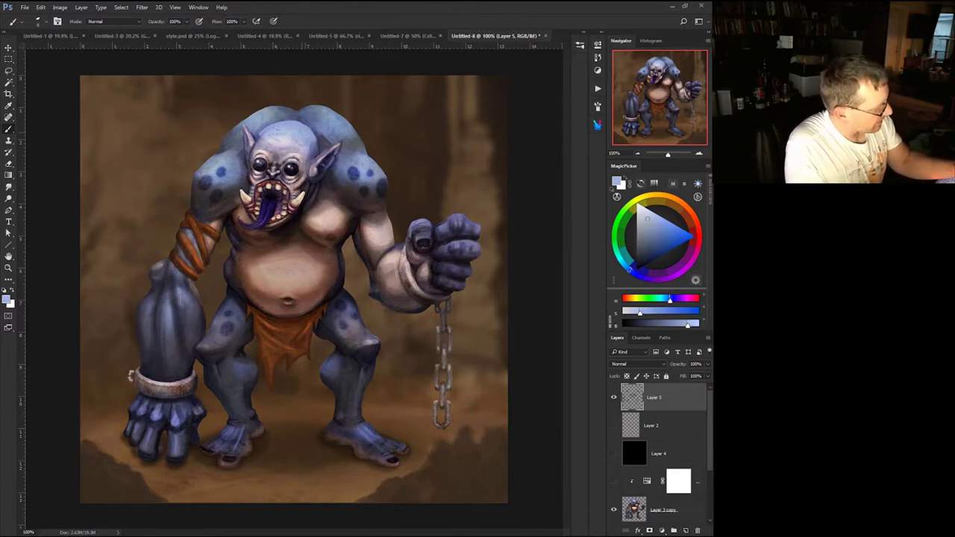
{"action": "left_click", "coordinate": [614, 398]}
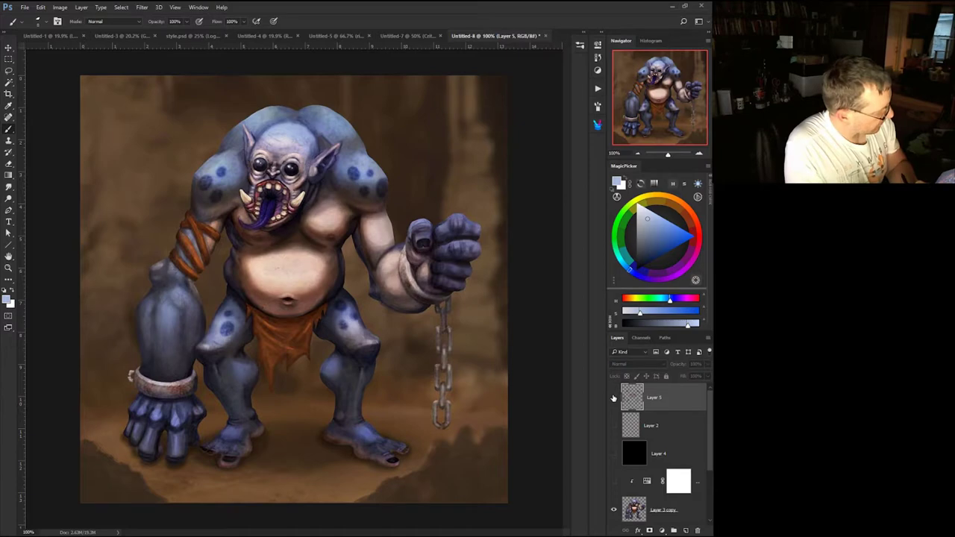
{"action": "left_click", "coordinate": [614, 398]}
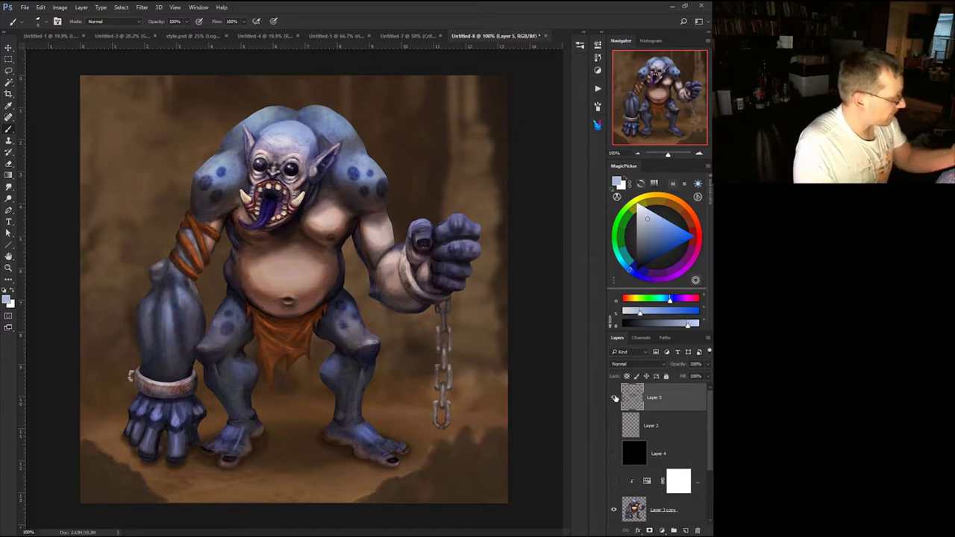
Step: Refine the shading on the troll's brow and crown with blues sampled from the side of the face, using another brush preset
{"action": "left_click", "coordinate": [257, 165], "text": "alt"}
{"action": "right_click", "coordinate": [269, 129]}
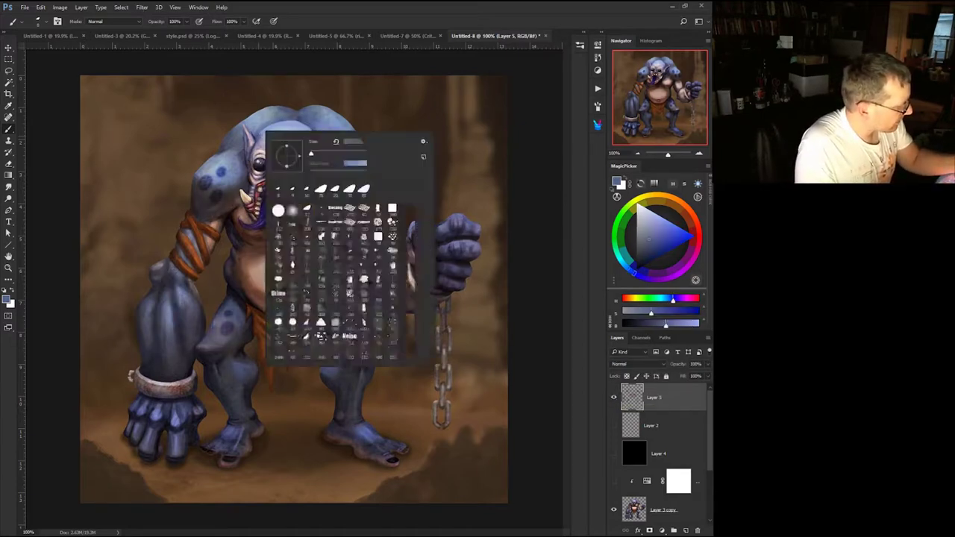
{"action": "key", "text": "Escape"}
{"action": "right_click", "coordinate": [269, 128]}
{"action": "key", "text": "Escape"}
{"action": "left_click", "coordinate": [265, 154], "text": "alt"}
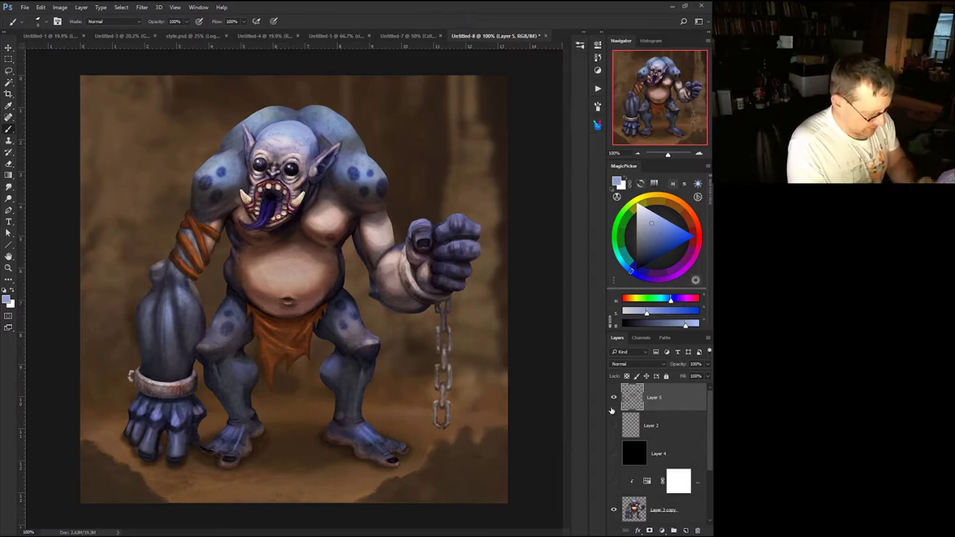
Step: Shade under both shoulders and along the upper arms with dark browns sampled from the figure, using a larger brush
{"action": "key", "text": "bracketright"}
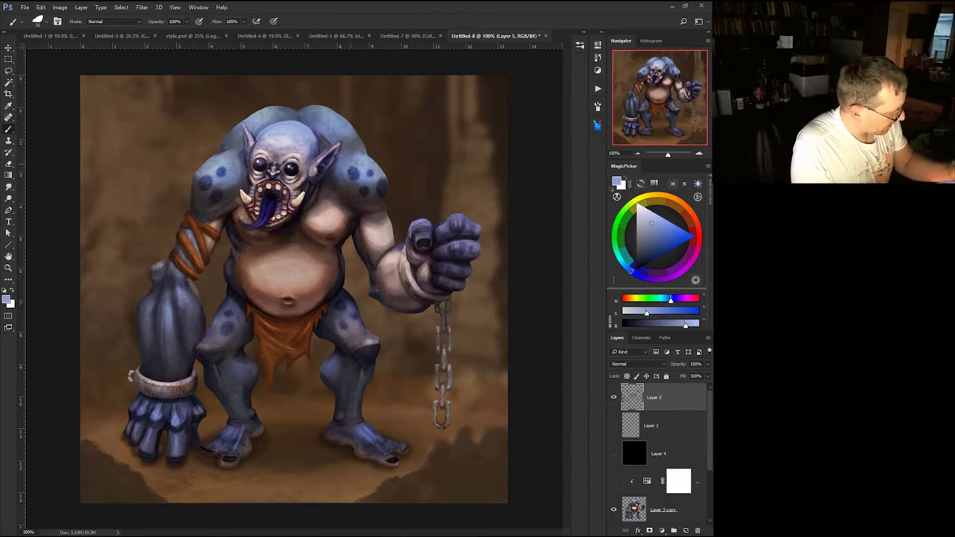
{"action": "key", "text": "d"}
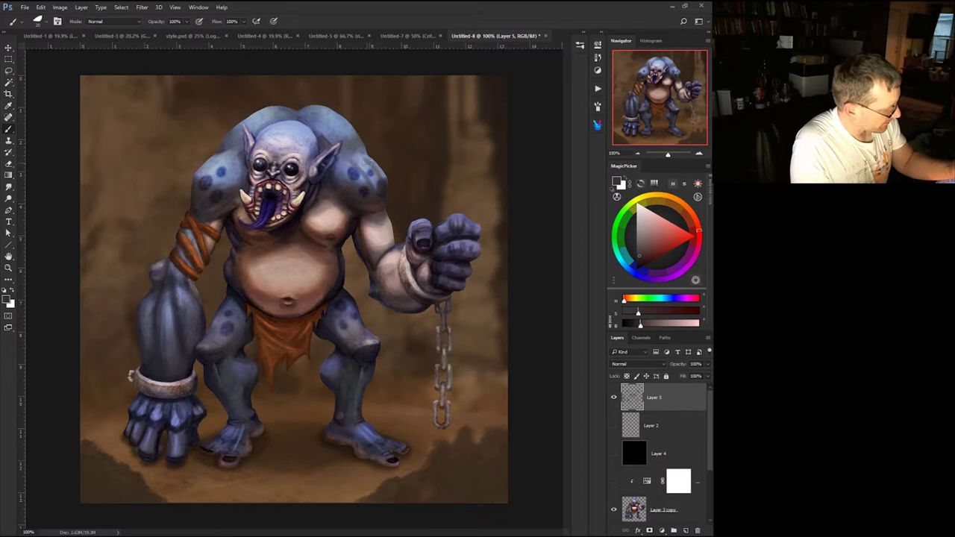
{"action": "key", "text": "e"}
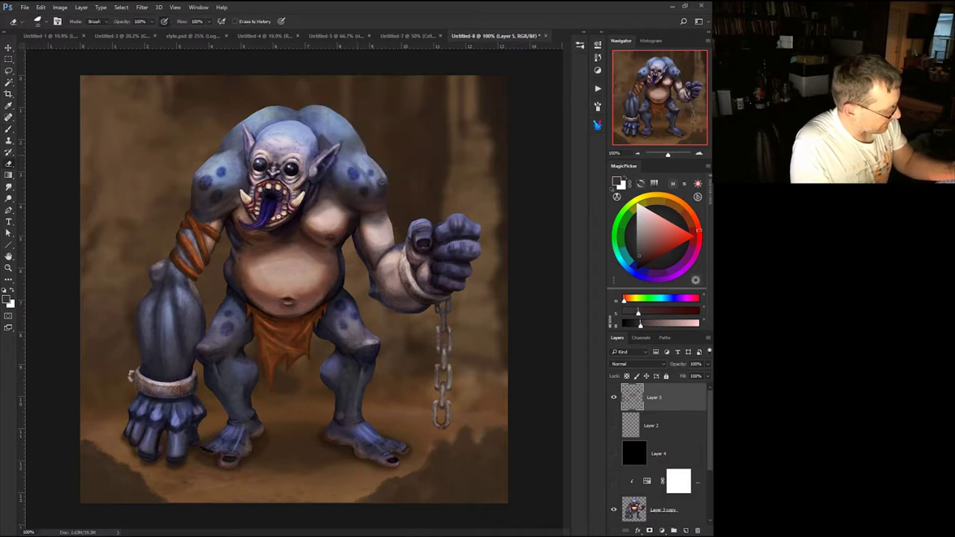
{"action": "key", "text": "b"}
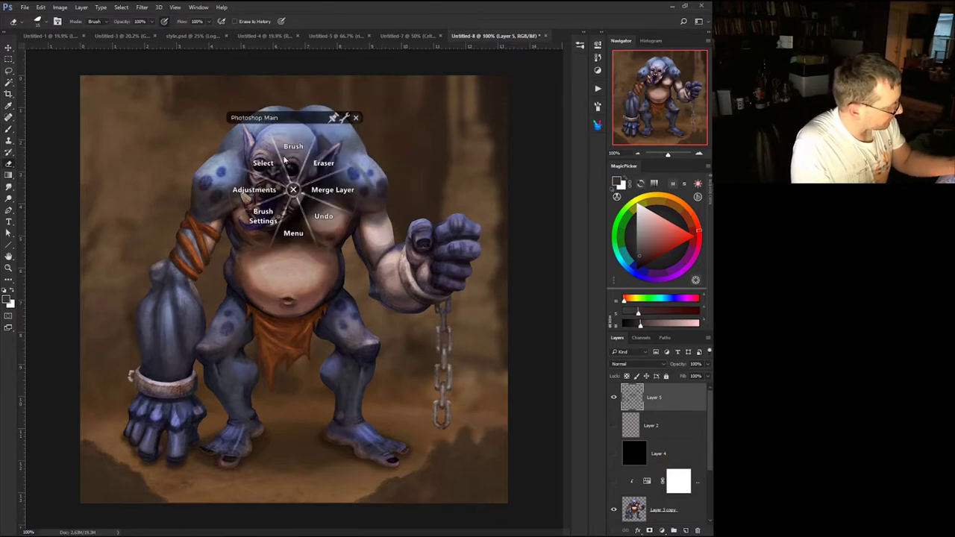
{"action": "left_click", "coordinate": [368, 206], "text": "alt"}
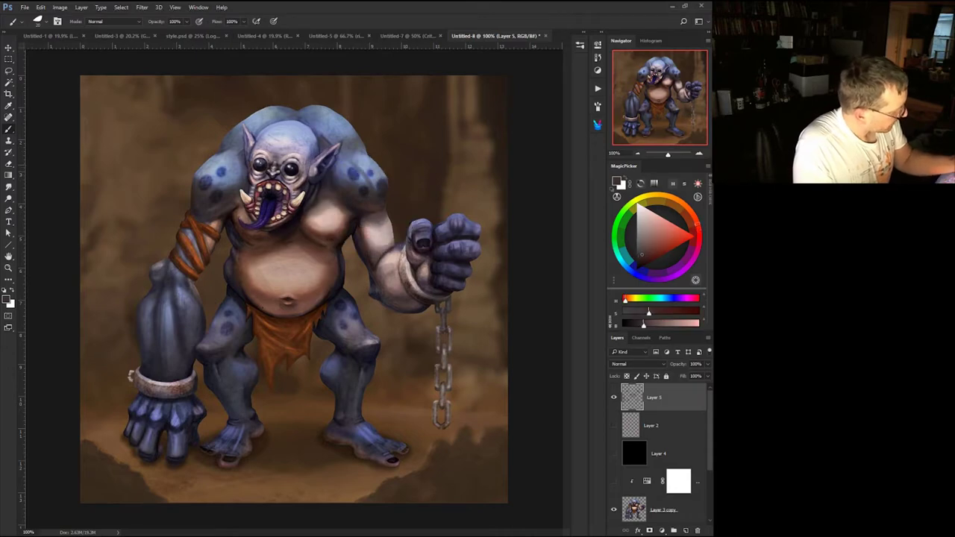
{"action": "left_click", "coordinate": [218, 224], "text": "alt"}
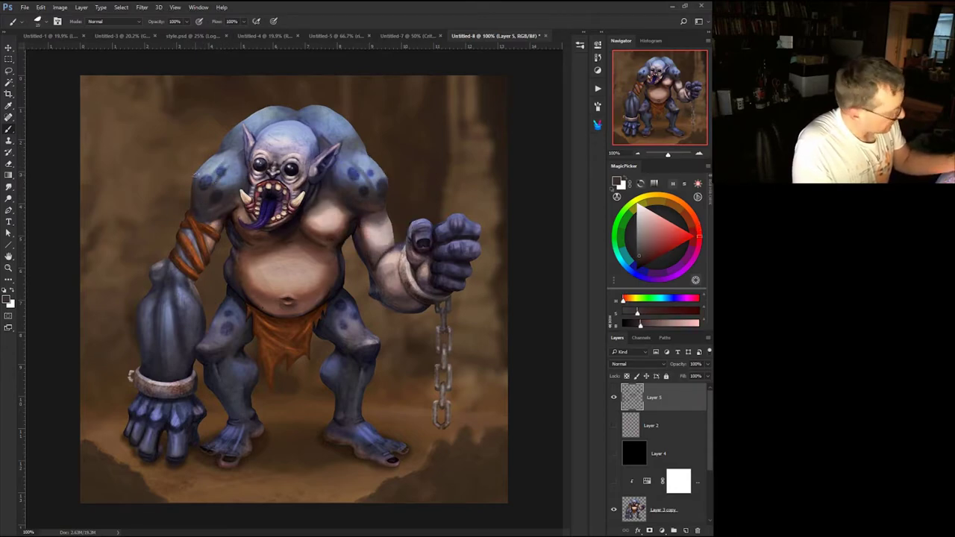
Step: Brighten the shoulder above the wrapped arm with a light blue sampled from the skin, and clean up with the Eraser
{"action": "left_click", "coordinate": [215, 160], "text": "alt"}
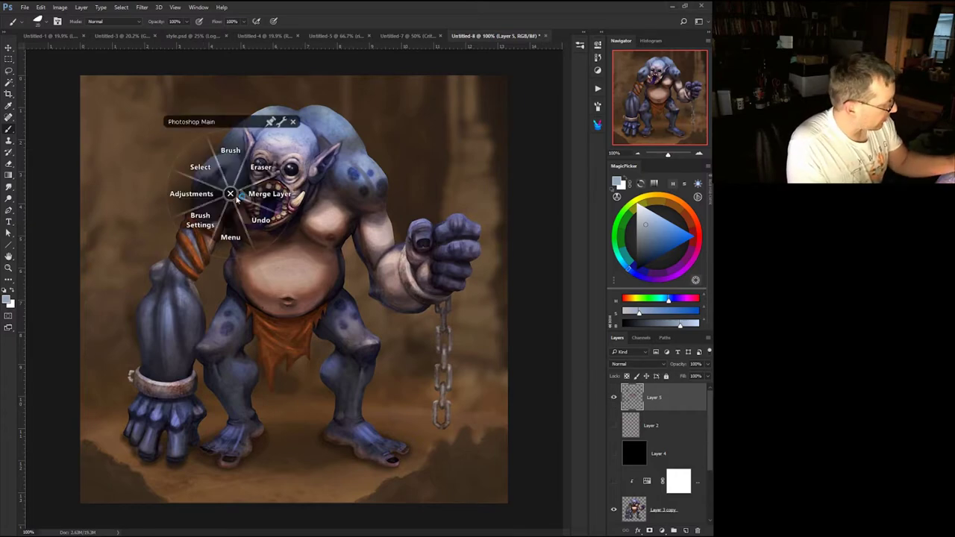
{"action": "left_click", "coordinate": [251, 180]}
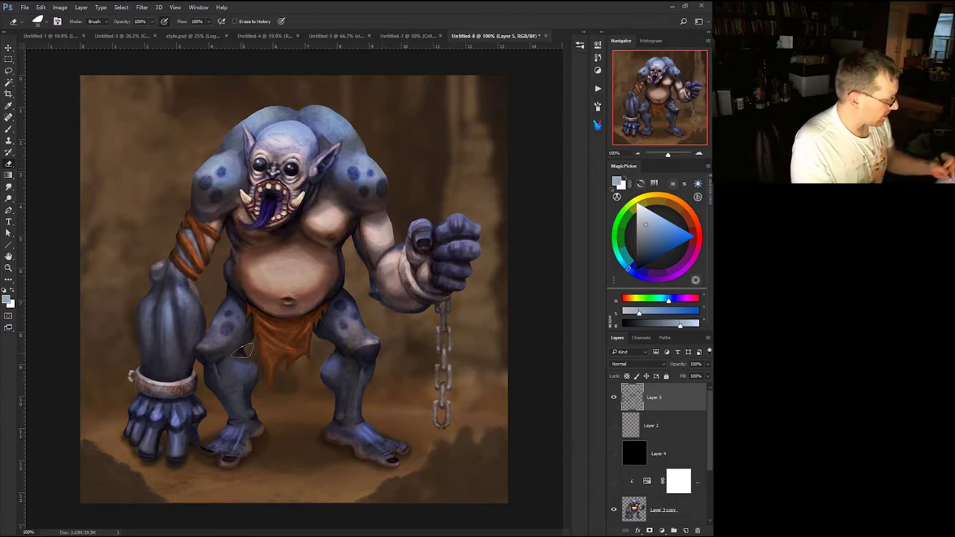
{"action": "right_click", "coordinate": [241, 348]}
{"action": "left_click", "coordinate": [241, 312]}
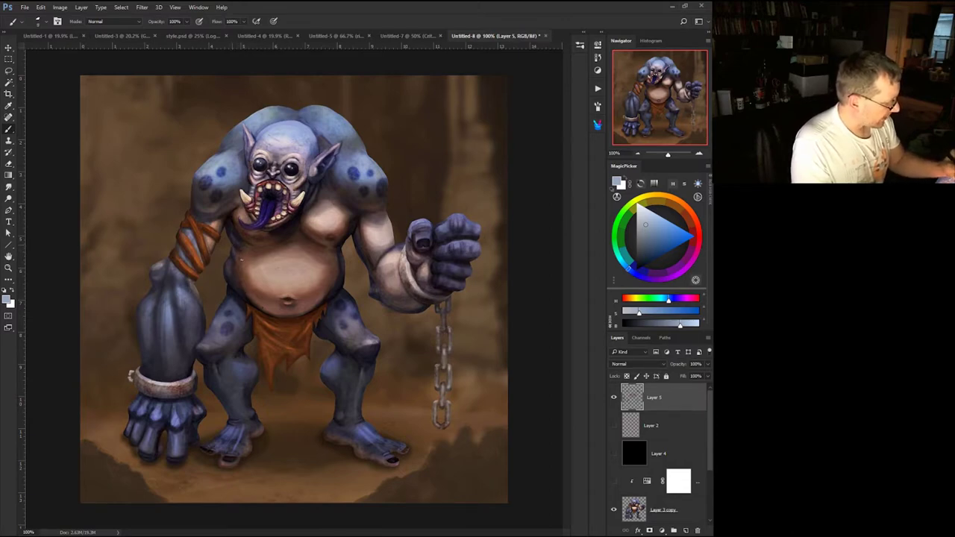
Step: With Layer 2 shown, draw a straight vertical red balance line on Layer 5 from the troll's face to the ground between the feet
{"action": "key", "text": "d"}
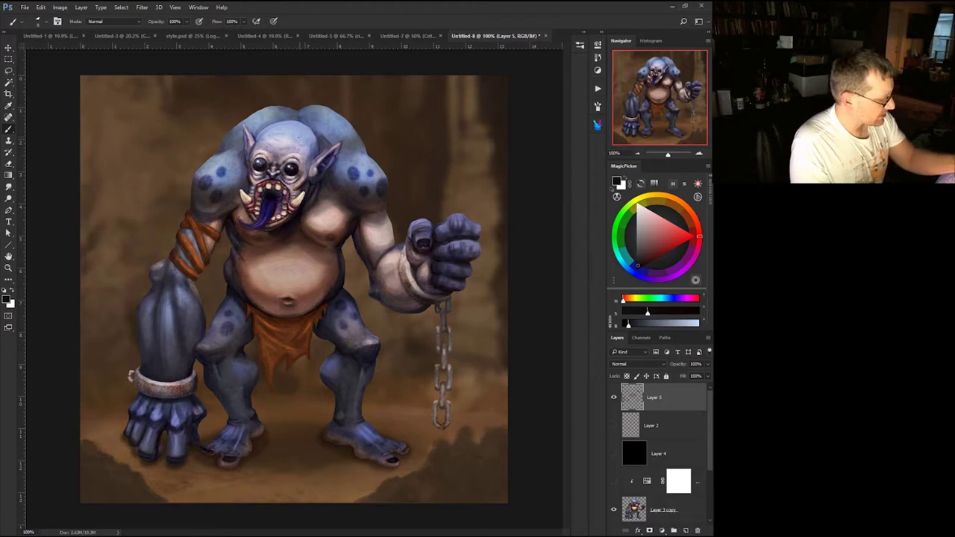
{"action": "left_click", "coordinate": [614, 424]}
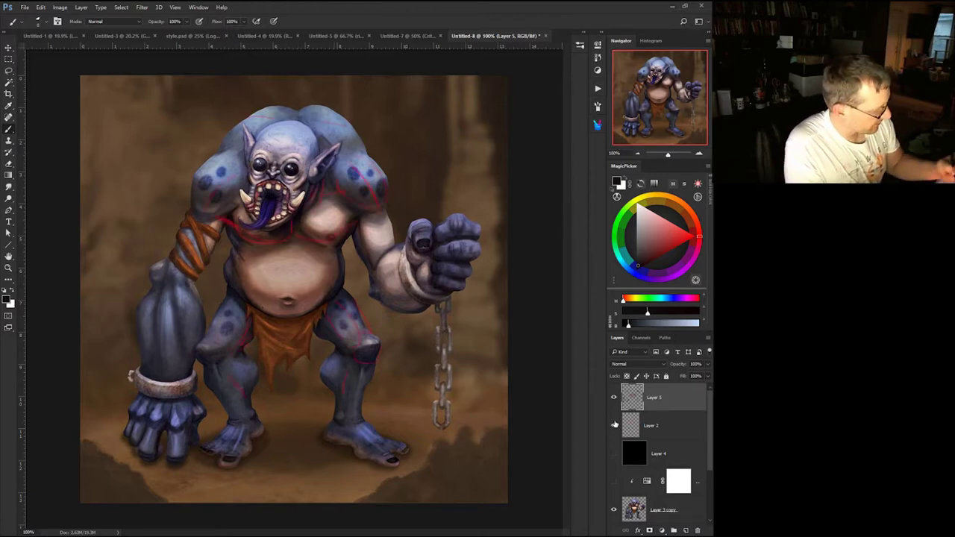
{"action": "left_click", "coordinate": [695, 238]}
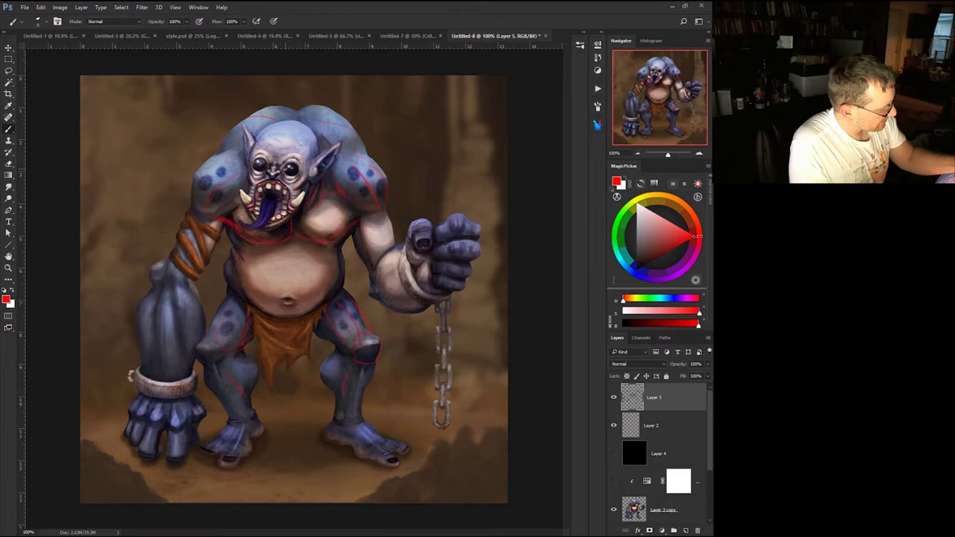
{"action": "left_click", "coordinate": [285, 169]}
{"action": "left_click", "coordinate": [286, 321], "text": "shift"}
{"action": "left_click", "coordinate": [285, 373], "text": "shift"}
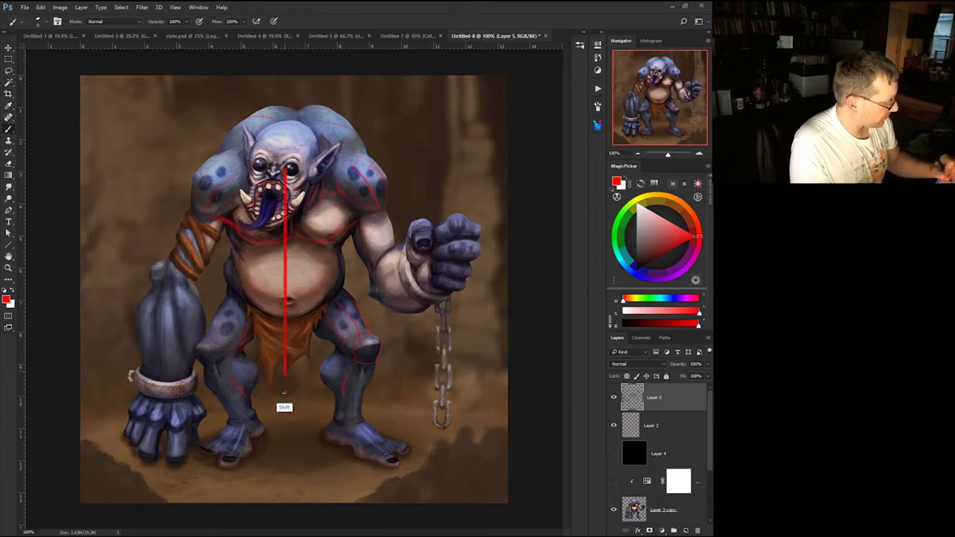
{"action": "left_click", "coordinate": [285, 468], "text": "shift"}
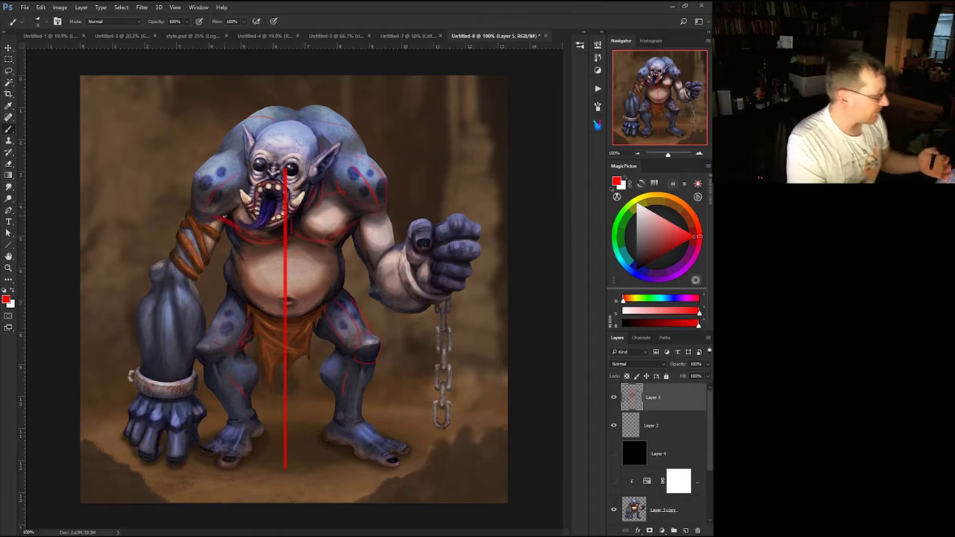
{"action": "left_click", "coordinate": [614, 399]}
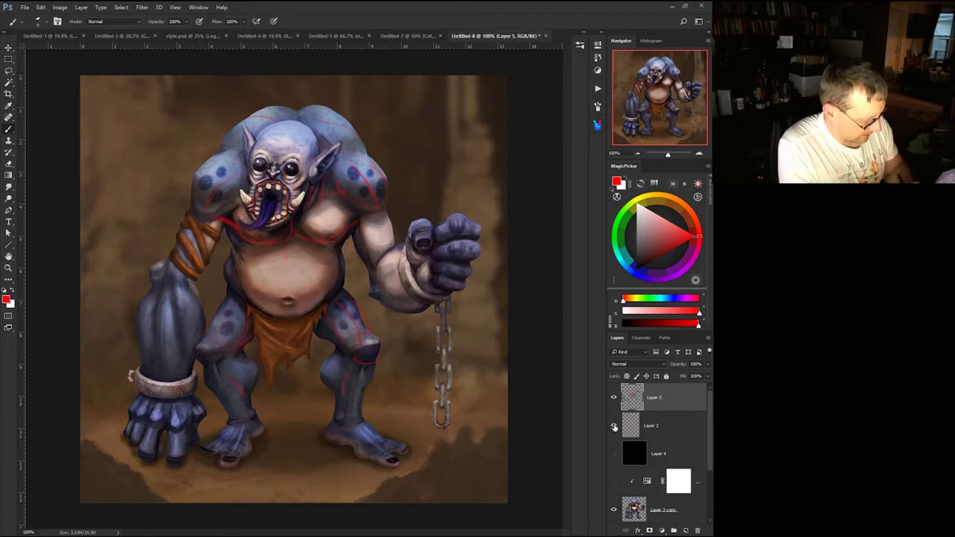
{"action": "left_click", "coordinate": [613, 425]}
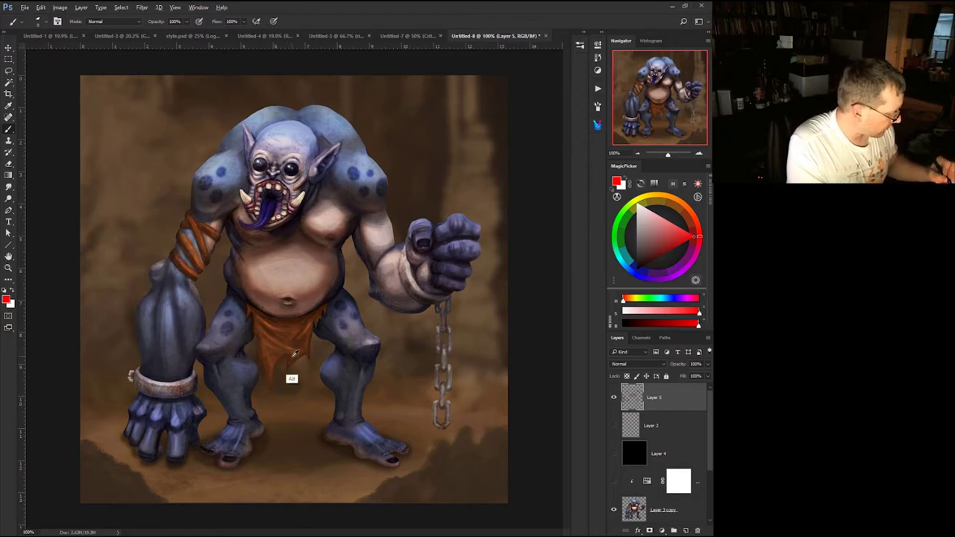
Step: Paint darker folds and a ragged edge on the orange loincloth with dark browns sampled from its shadows
{"action": "left_click", "coordinate": [288, 364], "text": "alt"}
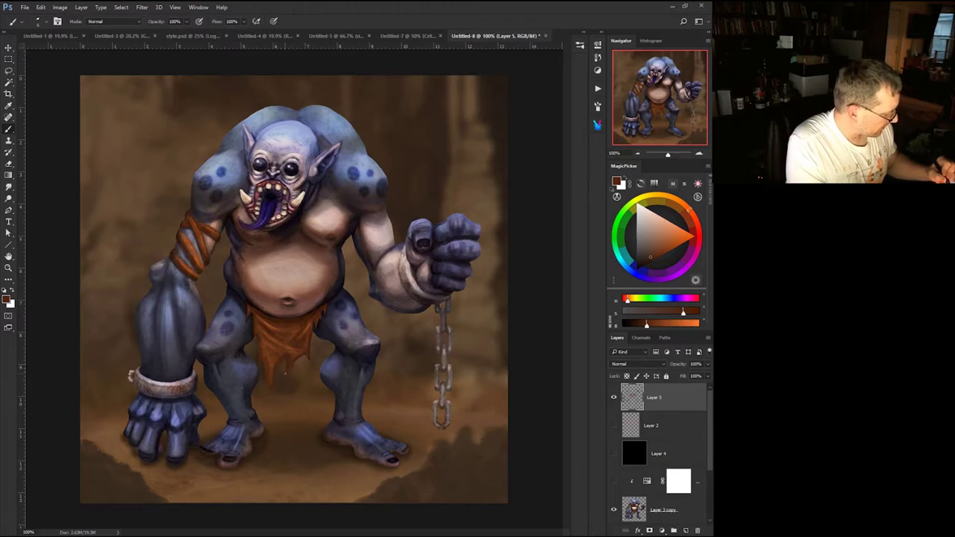
{"action": "left_click", "coordinate": [294, 356], "text": "alt"}
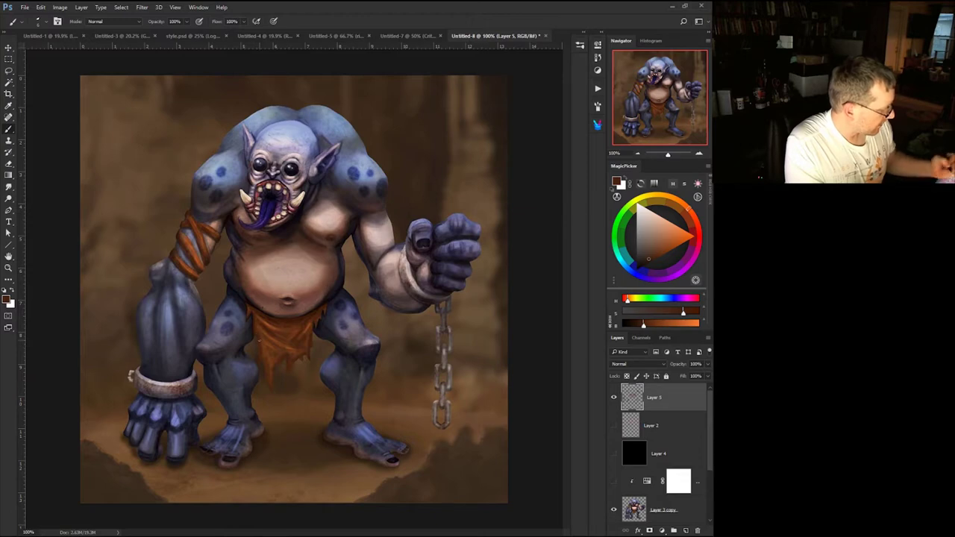
{"action": "left_click", "coordinate": [288, 344], "text": "alt"}
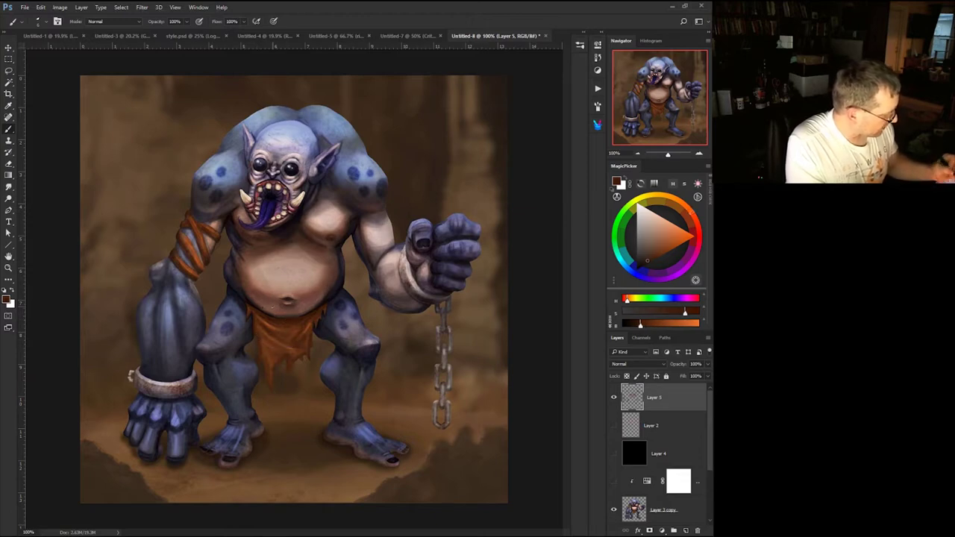
Step: On Layer 2, made visible, sketch a small red outline of rounded overlapping forms on the background beside the troll's shoulder
{"action": "left_click", "coordinate": [613, 425]}
{"action": "left_click", "coordinate": [652, 427]}
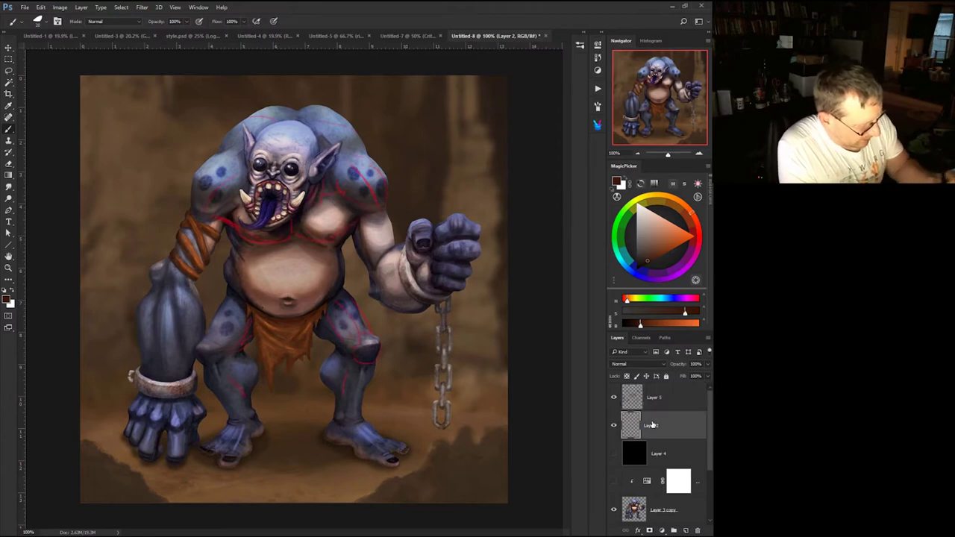
{"action": "left_click", "coordinate": [699, 239]}
{"action": "left_click", "coordinate": [699, 238]}
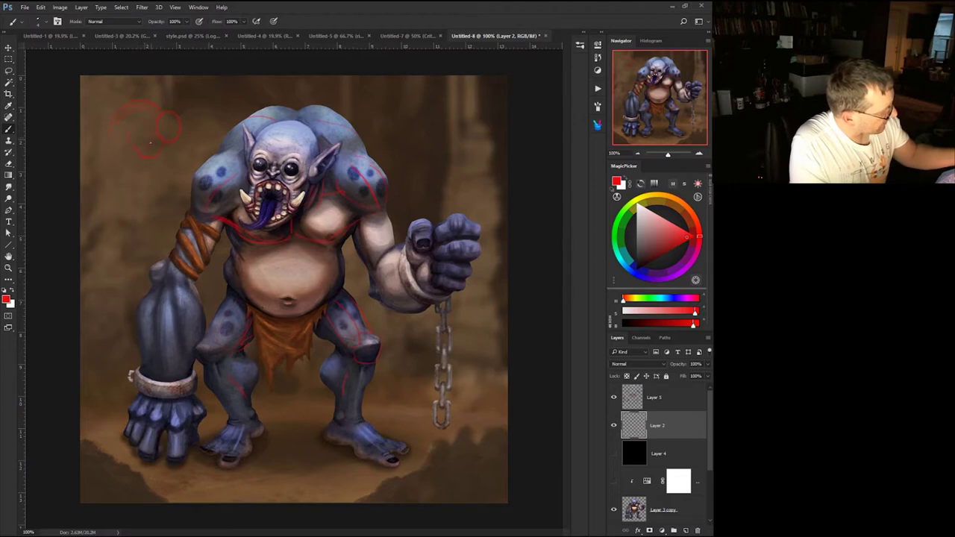
{"action": "left_click_drag", "start_coordinate": [150, 141], "coordinate": [146, 139]}
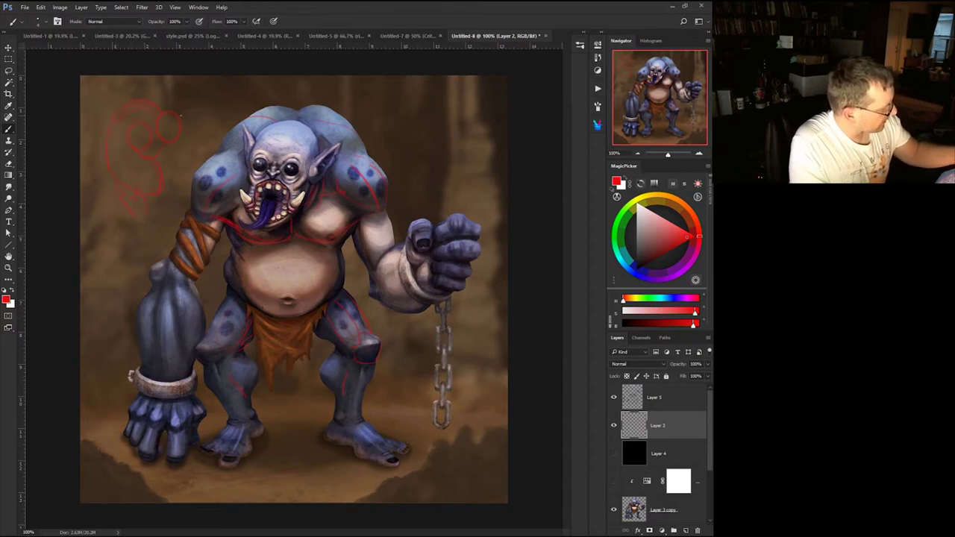
Step: Block in white highlights on top of the red sketch's rounded forms and black shadows beneath them
{"action": "key", "text": "x"}
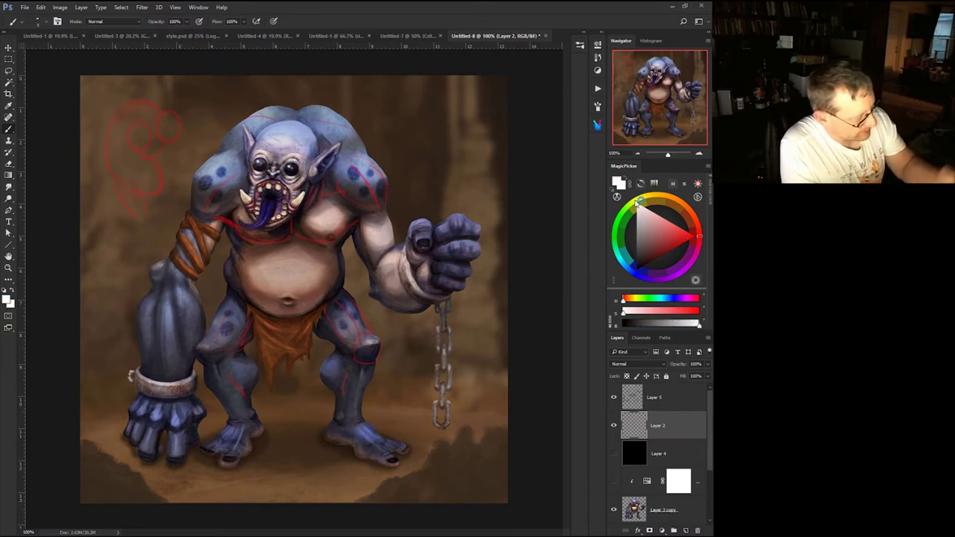
{"action": "mouse_move", "coordinate": [165, 116]}
{"action": "left_mouse_down"}
{"action": "mouse_move", "coordinate": [124, 108]}
{"action": "mouse_move", "coordinate": [149, 133]}
{"action": "mouse_move", "coordinate": [133, 130]}
{"action": "mouse_move", "coordinate": [144, 128]}
{"action": "left_mouse_up"}
{"action": "left_click_drag", "start_coordinate": [640, 259], "coordinate": [636, 277]}
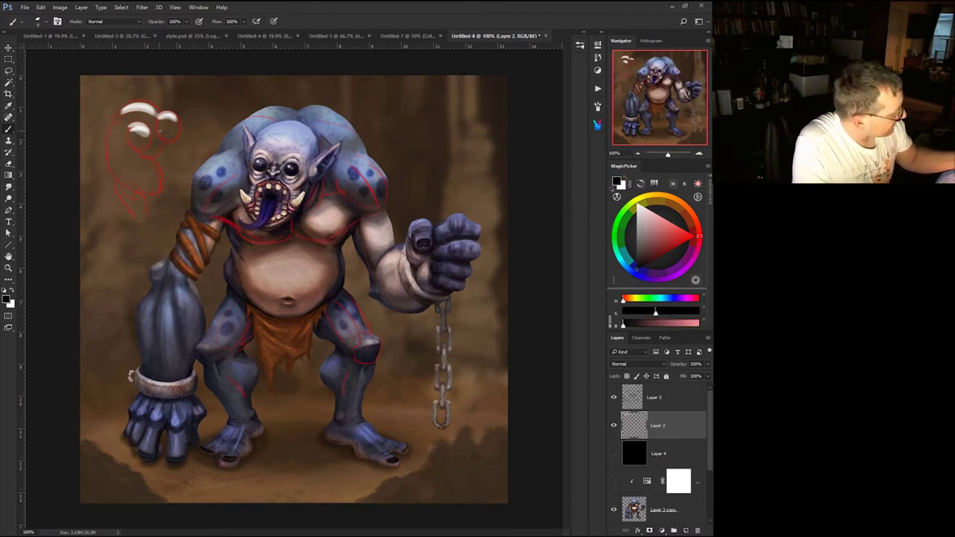
{"action": "mouse_move", "coordinate": [161, 138]}
{"action": "left_mouse_down"}
{"action": "mouse_move", "coordinate": [142, 154]}
{"action": "mouse_move", "coordinate": [150, 193]}
{"action": "left_mouse_up"}
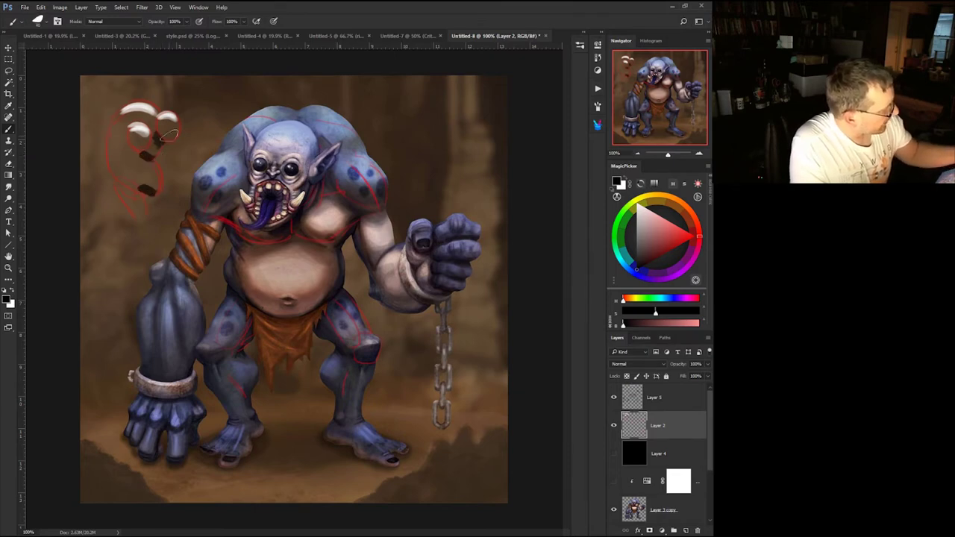
{"action": "mouse_move", "coordinate": [169, 133]}
{"action": "left_mouse_down"}
{"action": "mouse_move", "coordinate": [157, 133]}
{"action": "mouse_move", "coordinate": [138, 161]}
{"action": "mouse_move", "coordinate": [154, 191]}
{"action": "mouse_move", "coordinate": [135, 171]}
{"action": "mouse_move", "coordinate": [125, 178]}
{"action": "mouse_move", "coordinate": [120, 153]}
{"action": "mouse_move", "coordinate": [138, 179]}
{"action": "mouse_move", "coordinate": [123, 188]}
{"action": "mouse_move", "coordinate": [149, 139]}
{"action": "left_mouse_up"}
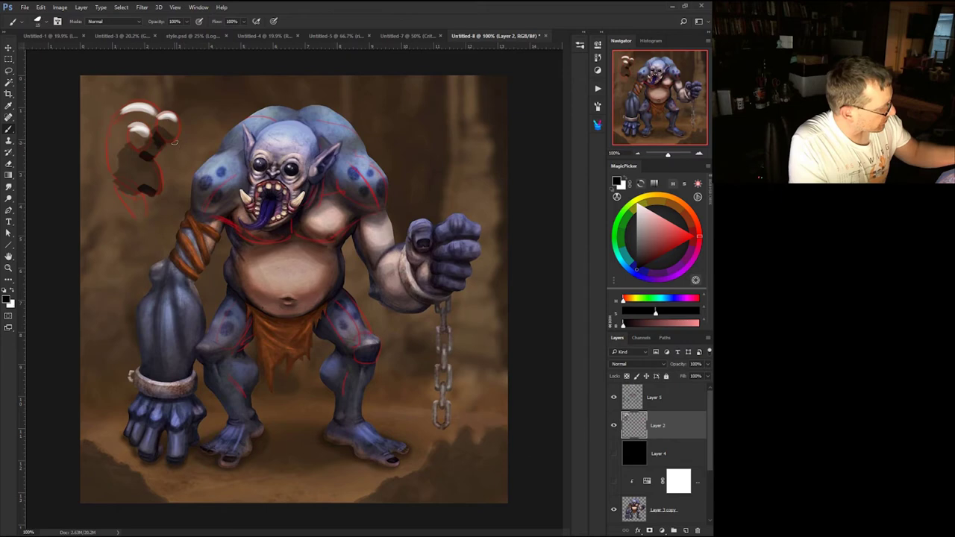
Step: Add white rim-light strokes along the outer side of the red sketch, and hide Layer 2
{"action": "key", "text": "x"}
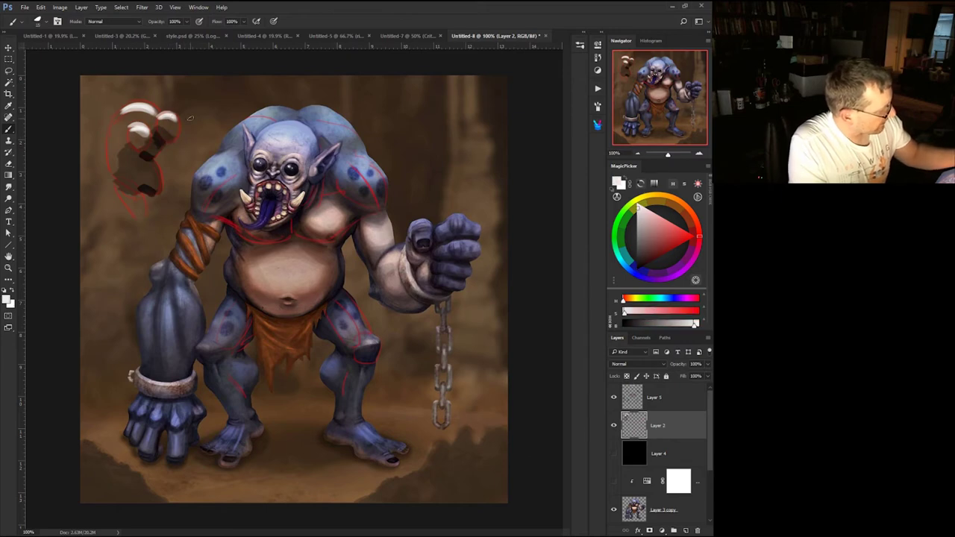
{"action": "left_click_drag", "start_coordinate": [188, 124], "coordinate": [163, 105]}
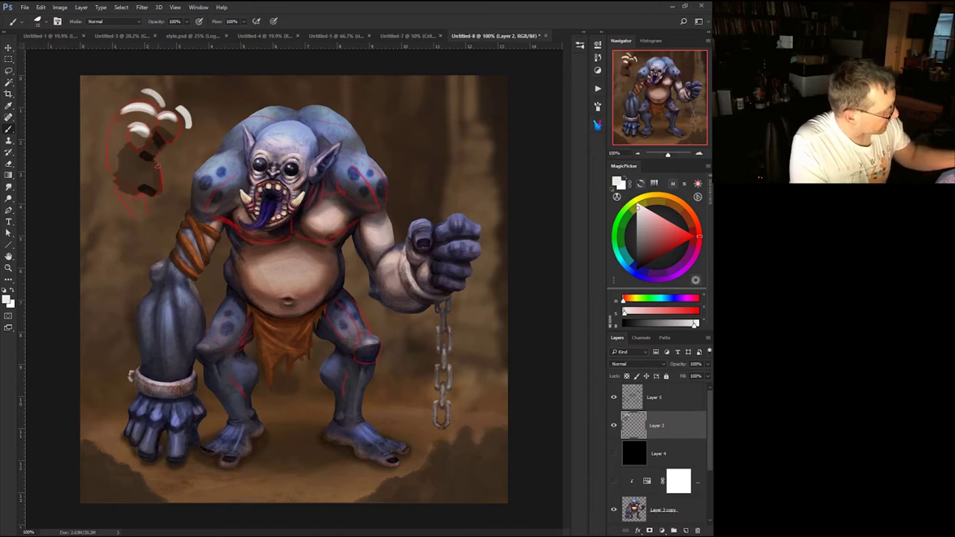
{"action": "left_click_drag", "start_coordinate": [153, 169], "coordinate": [160, 193]}
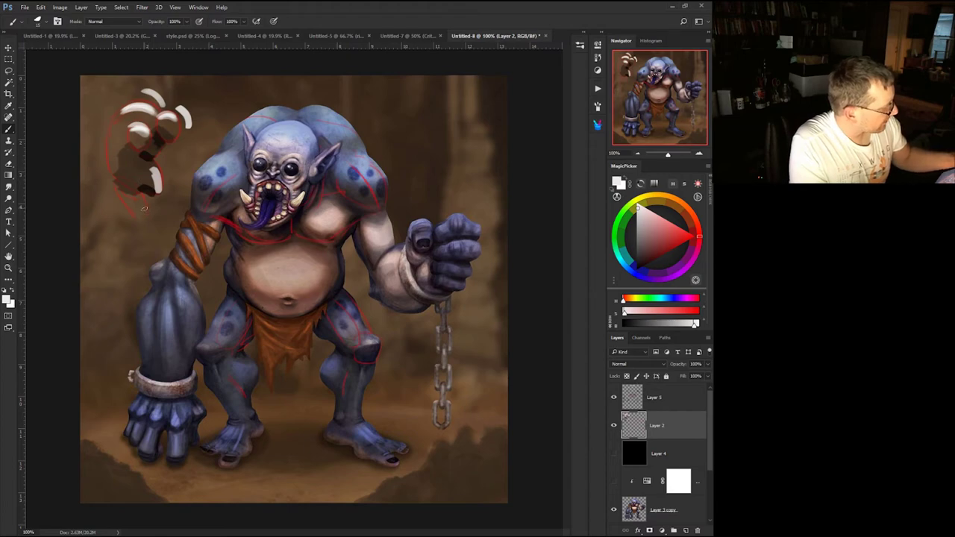
{"action": "left_click_drag", "start_coordinate": [145, 209], "coordinate": [150, 223]}
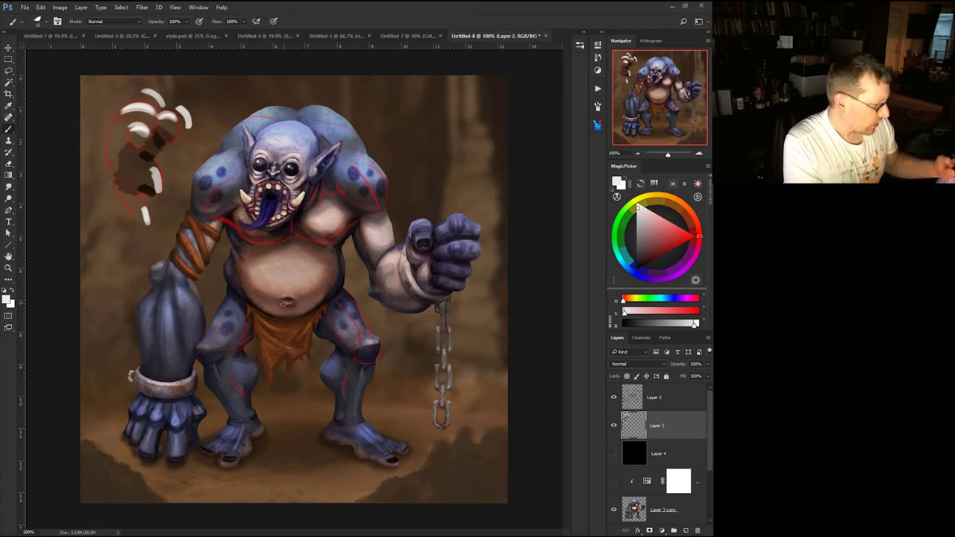
{"action": "left_click", "coordinate": [613, 425]}
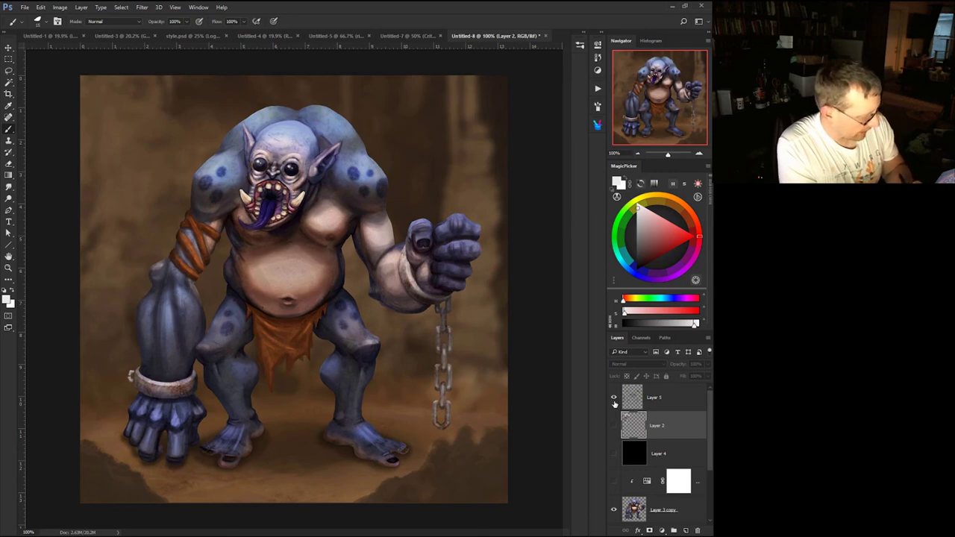
Step: On Layer 5, extend both of the troll's ears into longer points with a pale purple sampled from the ear
{"action": "left_click", "coordinate": [625, 400]}
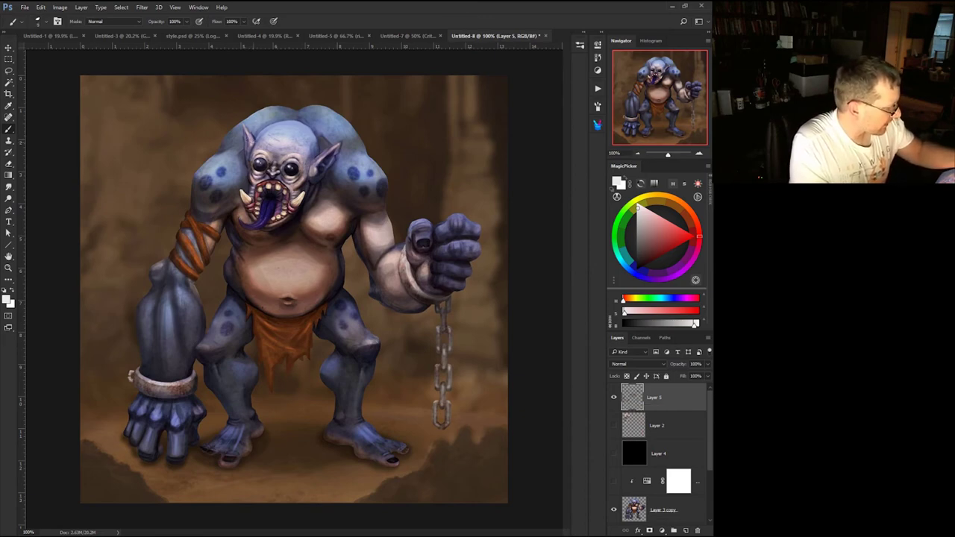
{"action": "left_click", "coordinate": [251, 160], "text": "alt"}
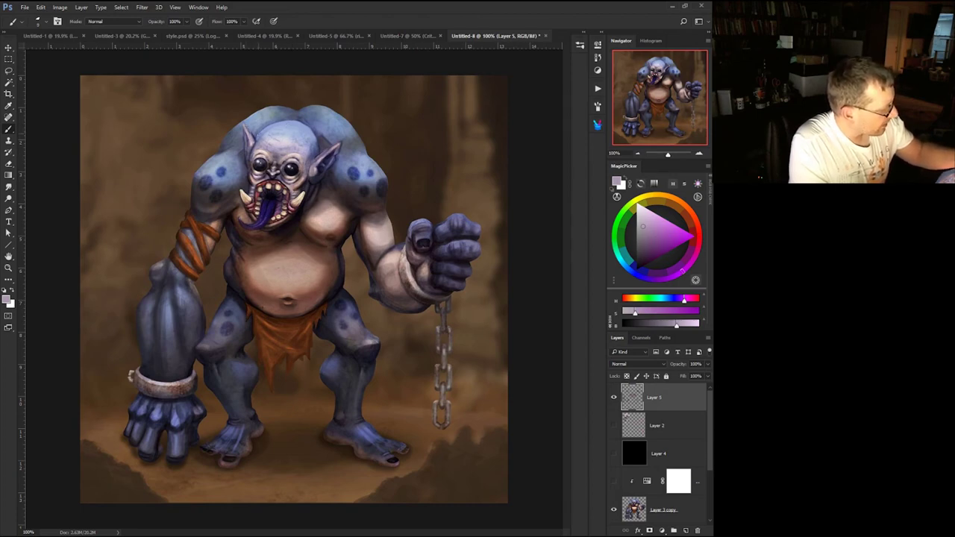
{"action": "left_click_drag", "start_coordinate": [256, 131], "coordinate": [255, 142]}
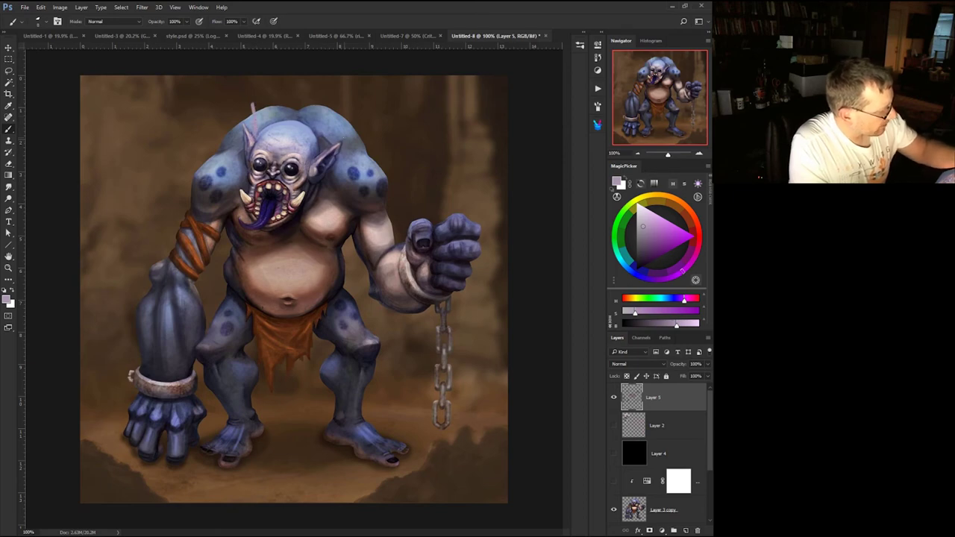
{"action": "mouse_move", "coordinate": [332, 149]}
{"action": "left_mouse_down"}
{"action": "mouse_move", "coordinate": [362, 119]}
{"action": "mouse_move", "coordinate": [313, 184]}
{"action": "left_mouse_up"}
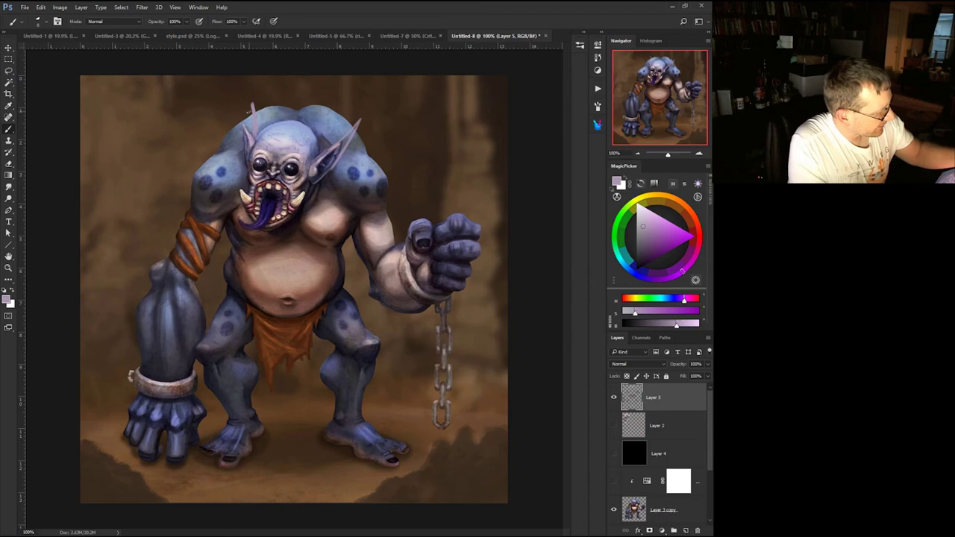
{"action": "left_click_drag", "start_coordinate": [248, 112], "coordinate": [253, 101]}
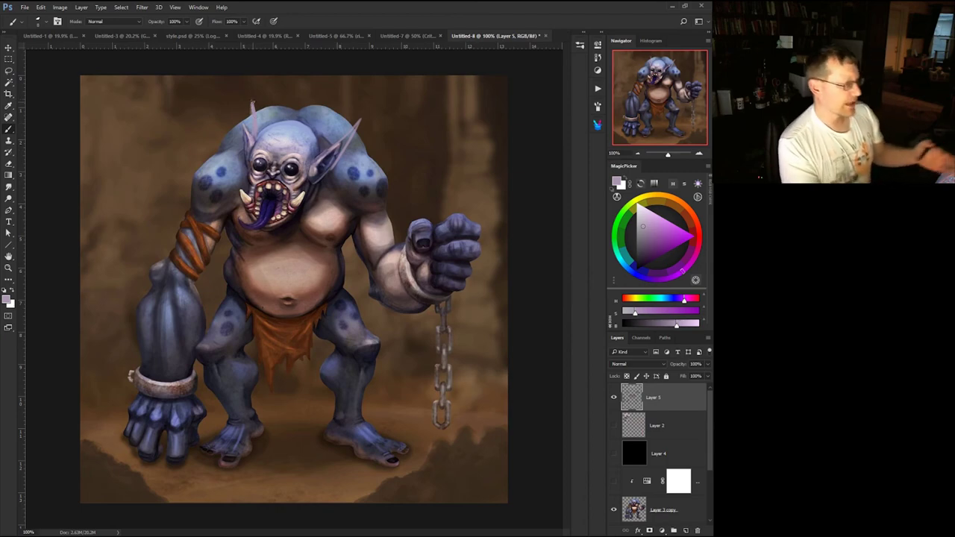